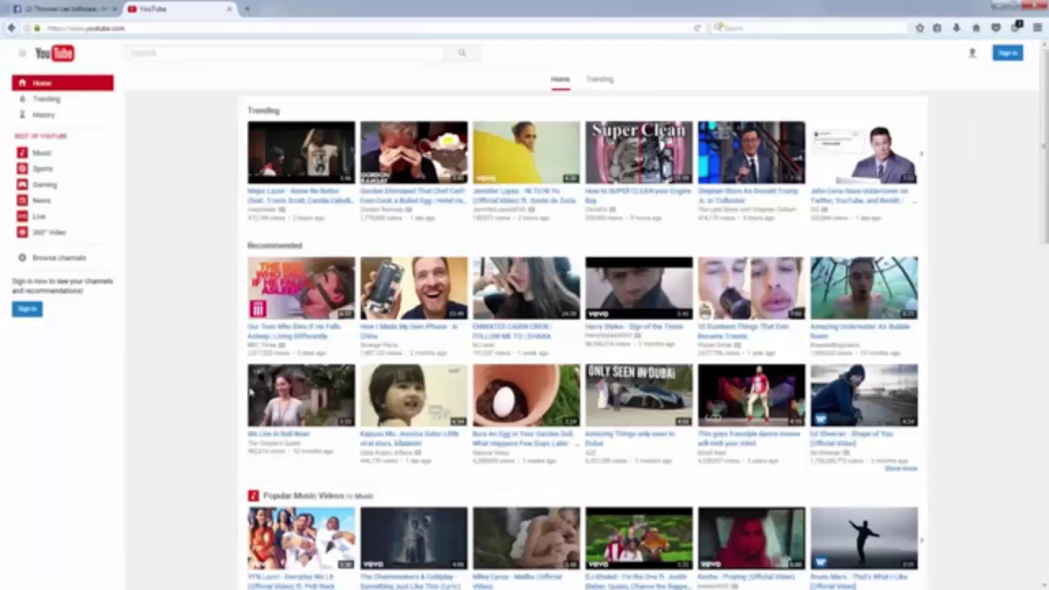
# - Search YouTube for 'trust bag', then open and pause 'The new TrustBag' video
pyautogui.click(146, 48)
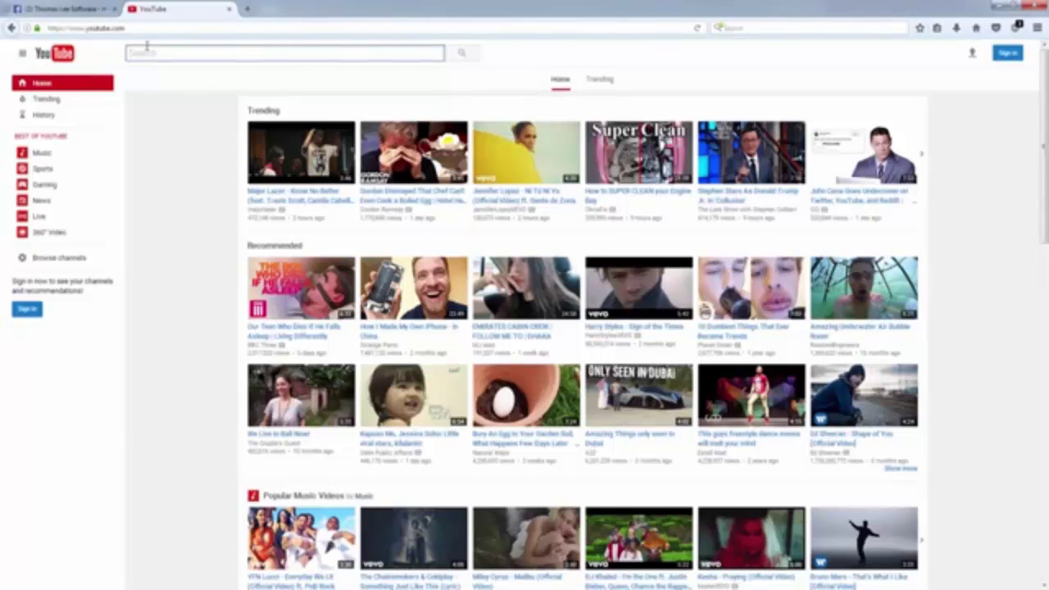
pyautogui.write('trust')
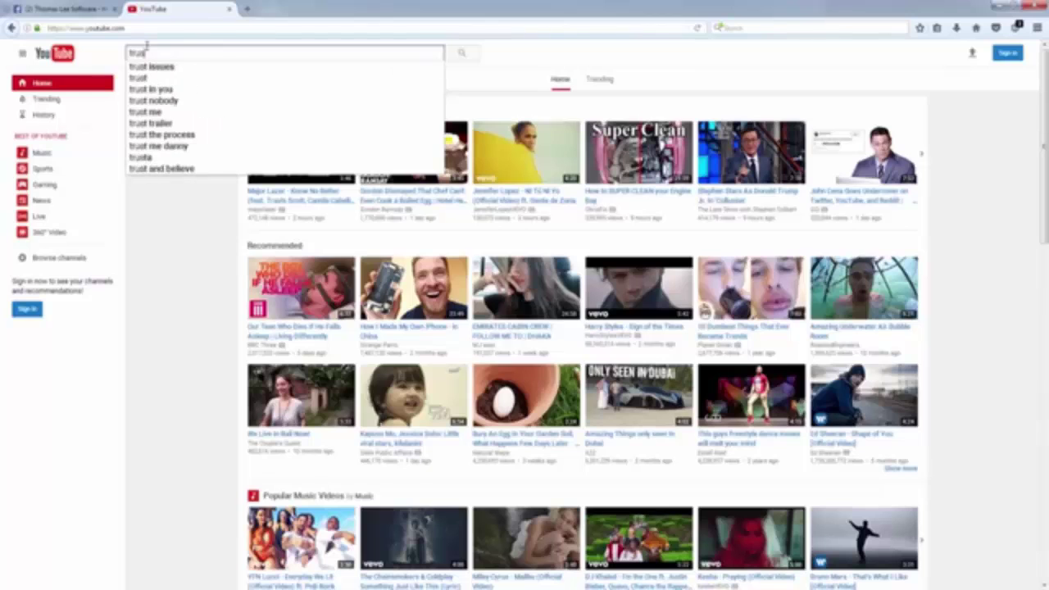
pyautogui.write(' bag')
pyautogui.press('Return')
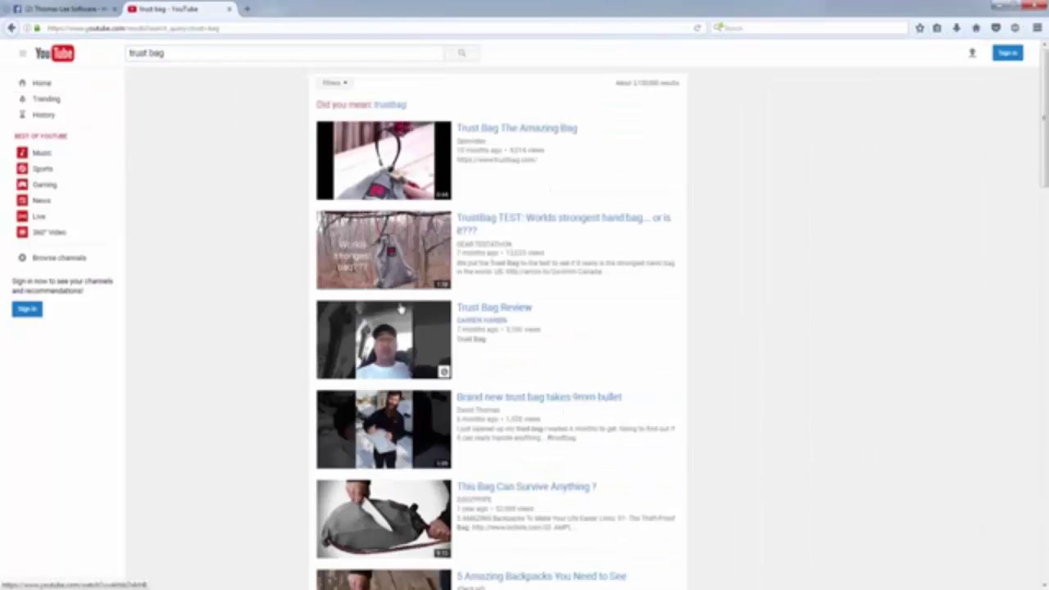
pyautogui.scroll(-8, 401, 308)
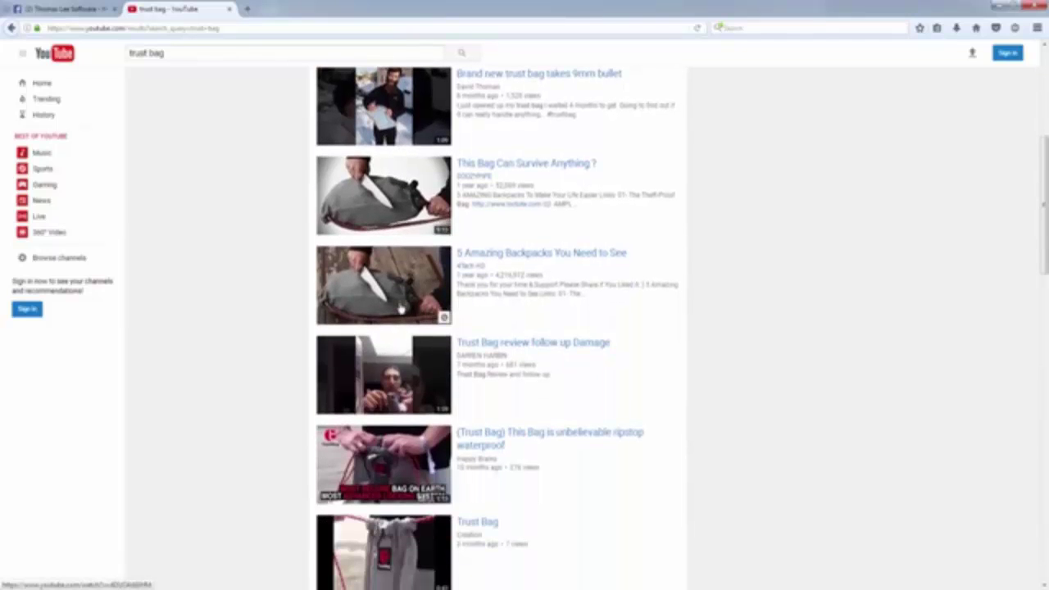
pyautogui.scroll(-3, 401, 308)
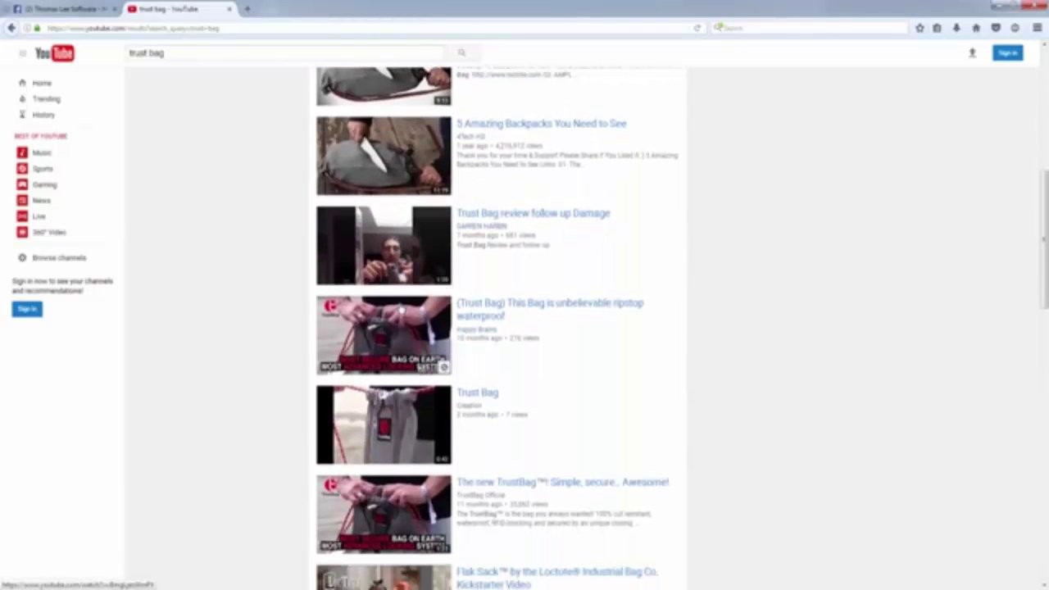
pyautogui.scroll(-3, 401, 308)
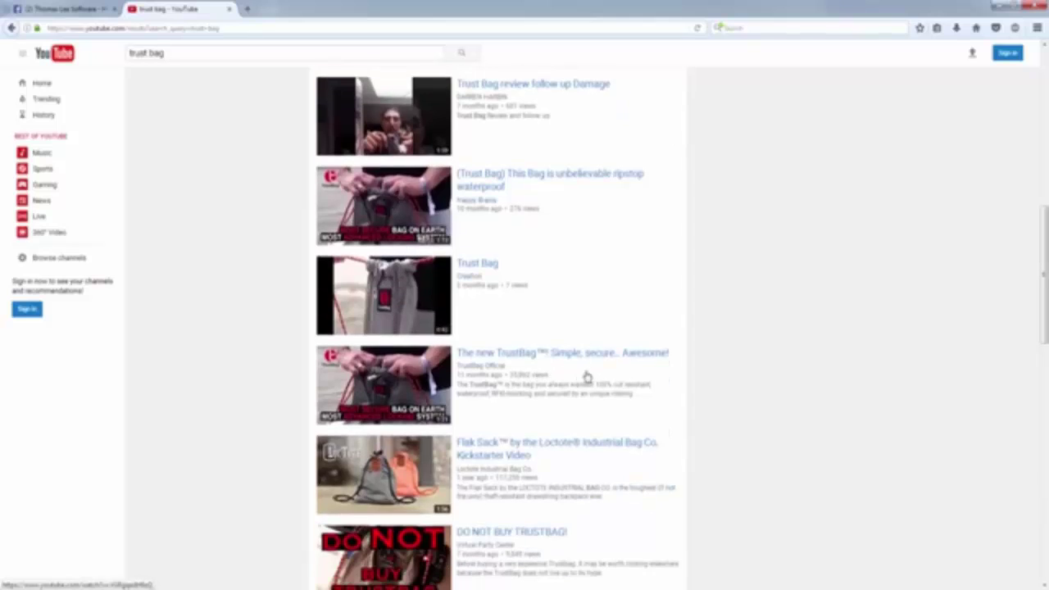
pyautogui.click(495, 370)
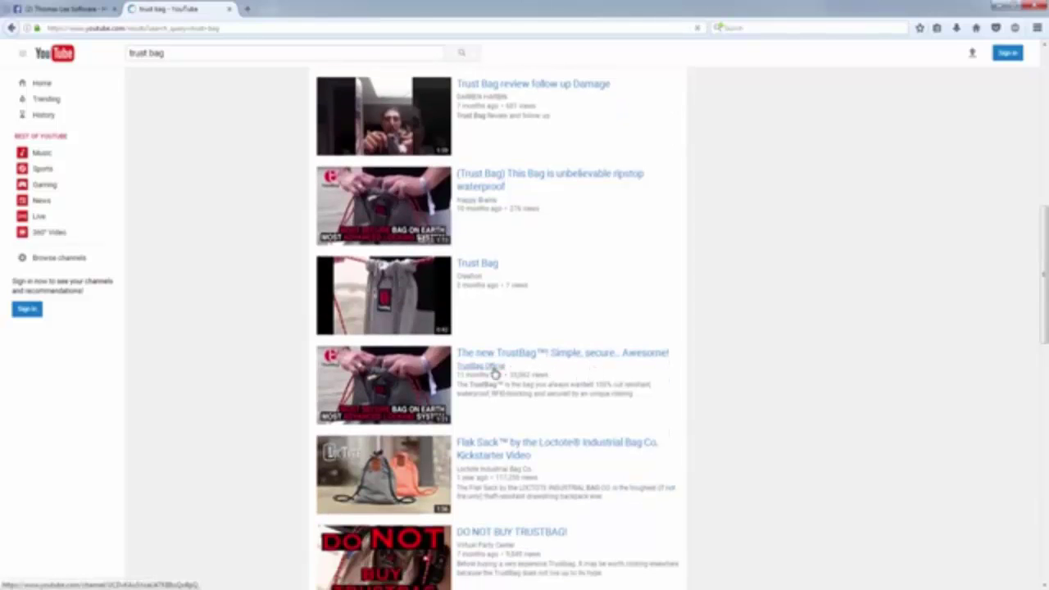
pyautogui.moveTo(494, 373)
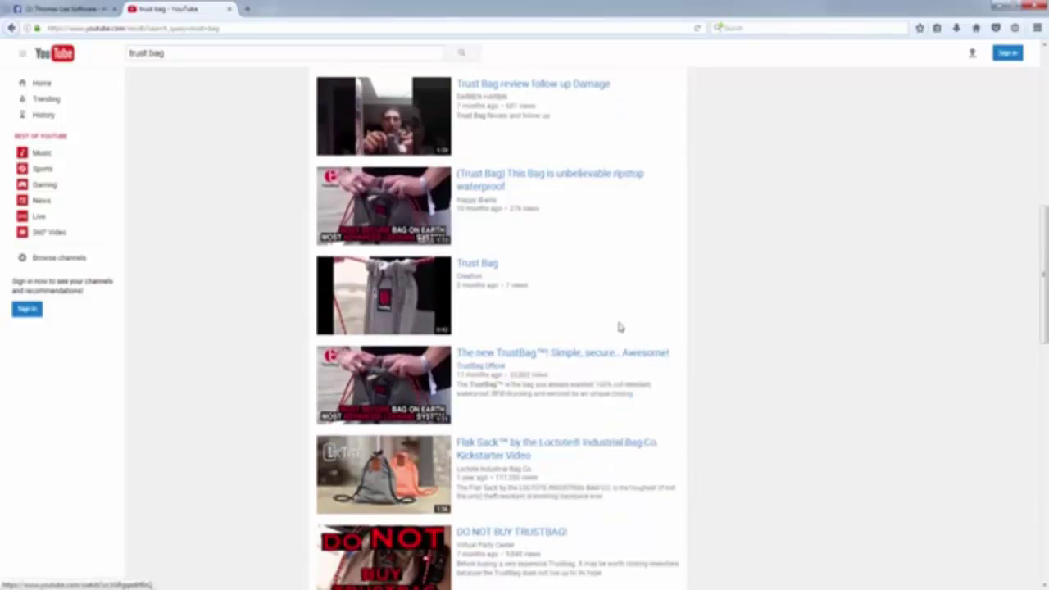
pyautogui.click(600, 358)
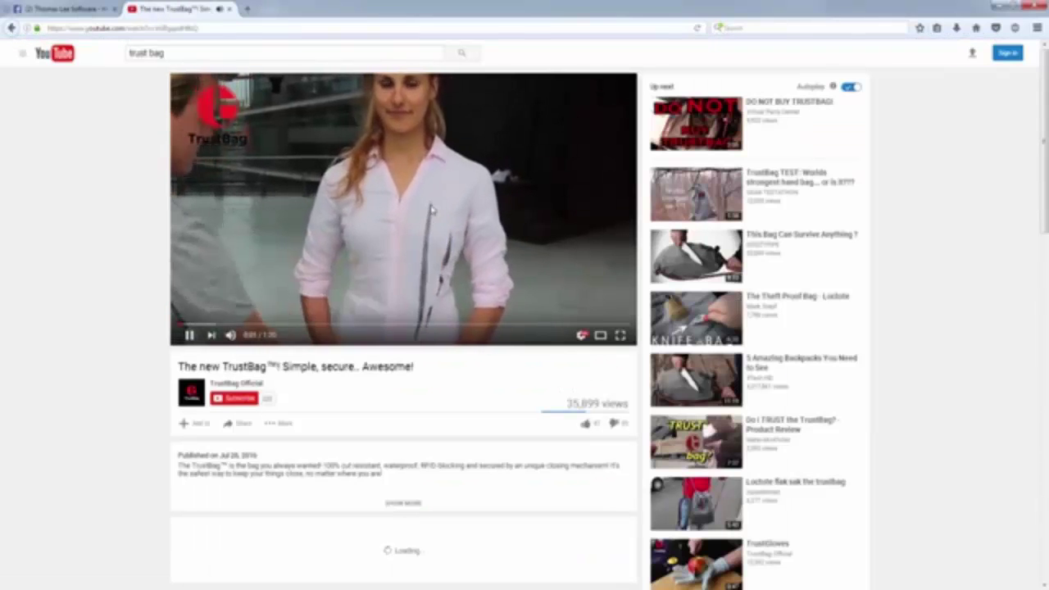
pyautogui.click(367, 117)
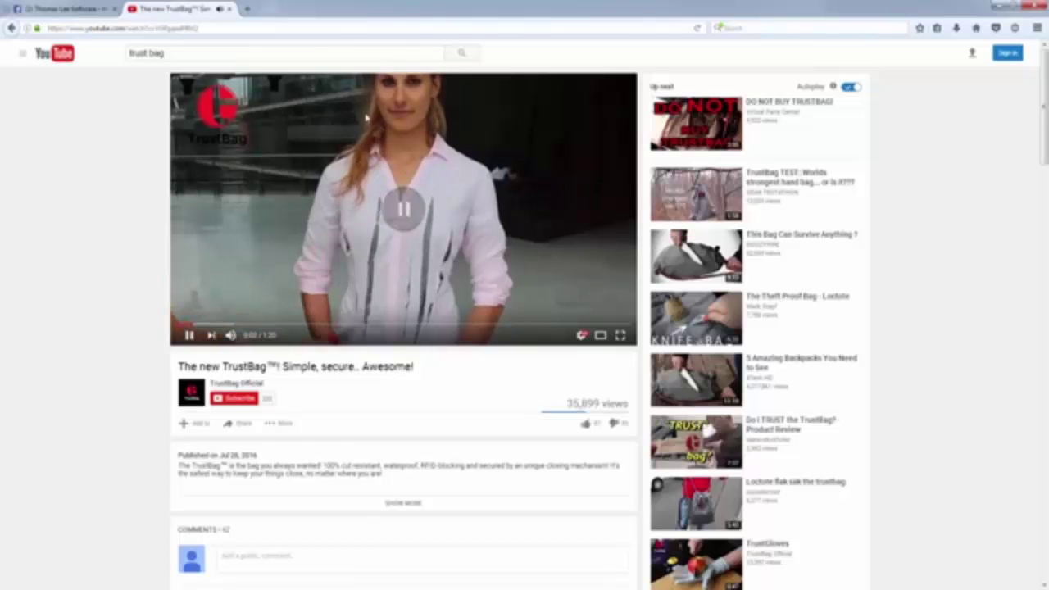
# - Copy the video's link, paste it into ViralVideoFX's Select video dialog, and load it
pyautogui.rightClick(336, 30)
pyautogui.click(369, 69)
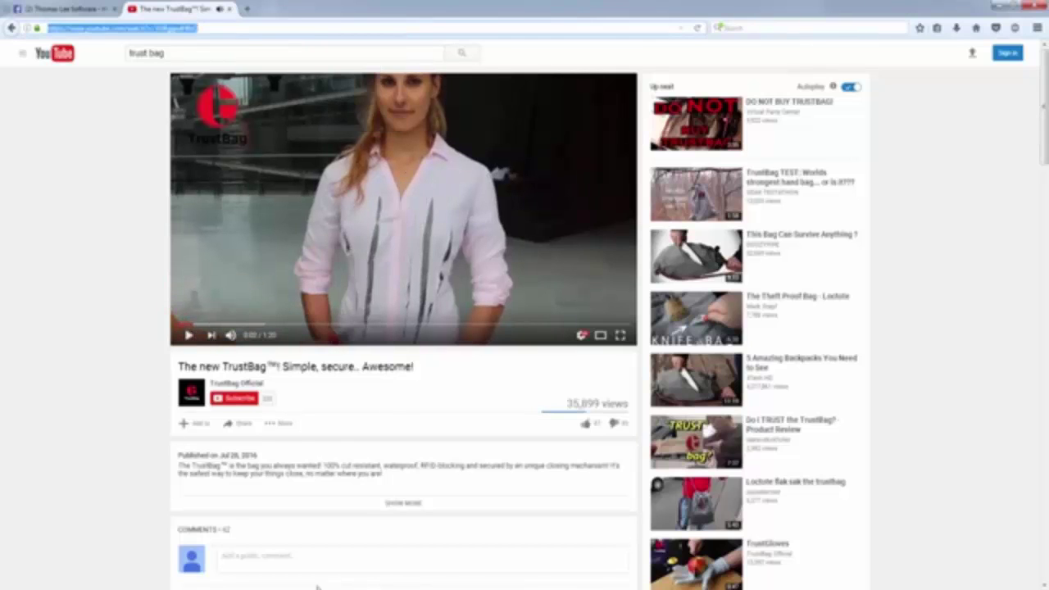
pyautogui.hotkey('alt', 'Tab')
pyautogui.click(694, 292)
pyautogui.click(560, 133)
pyautogui.rightClick(561, 137)
pyautogui.click(574, 166)
pyautogui.click(639, 173)
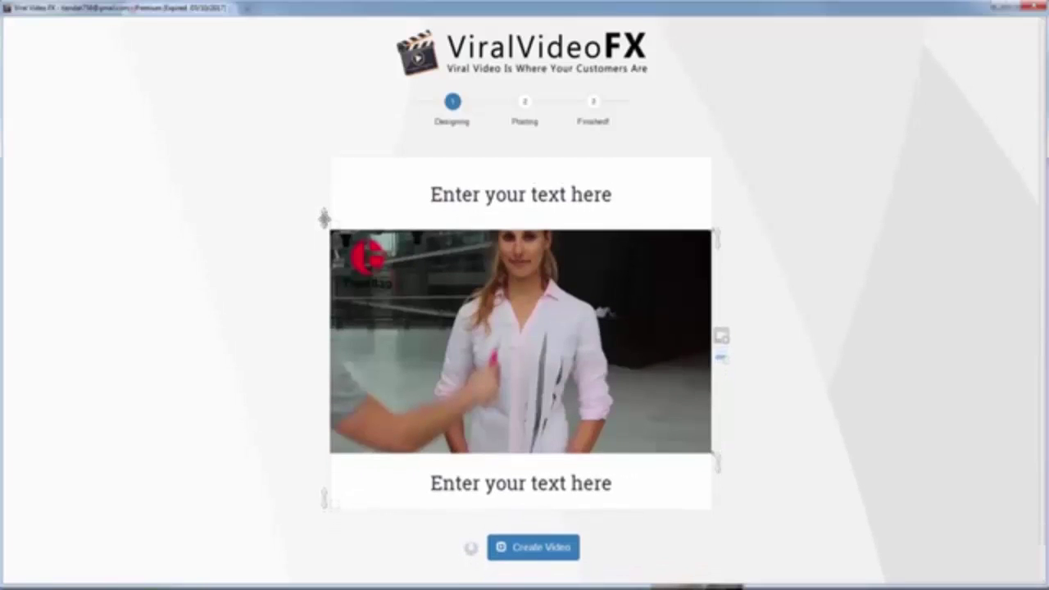
# - Make the bottom caption box below the loaded TrustBag video taller
pyautogui.scroll(-1, 329, 392)
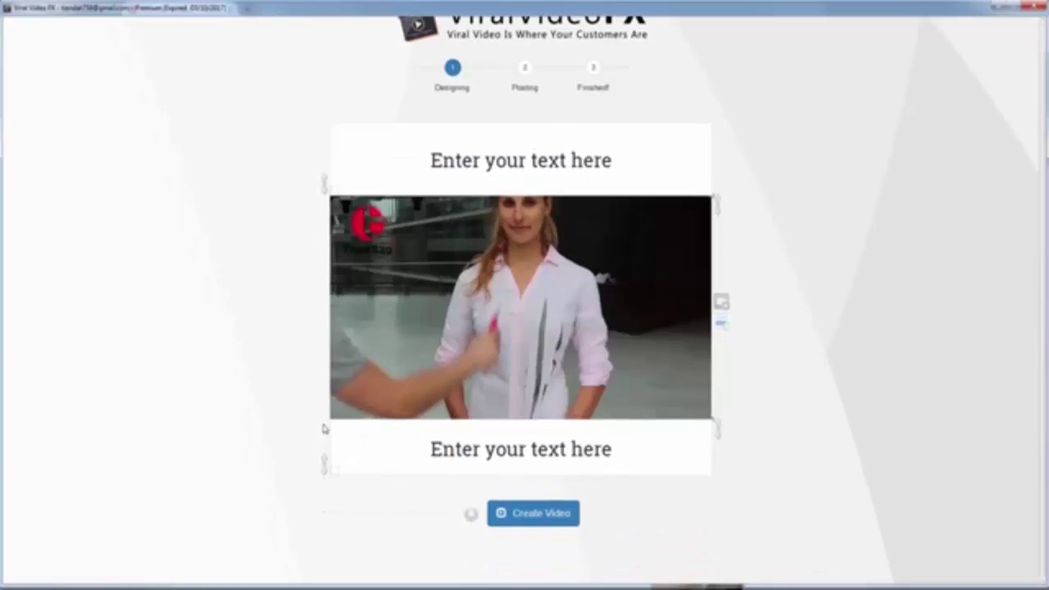
pyautogui.scroll(1, 328, 180)
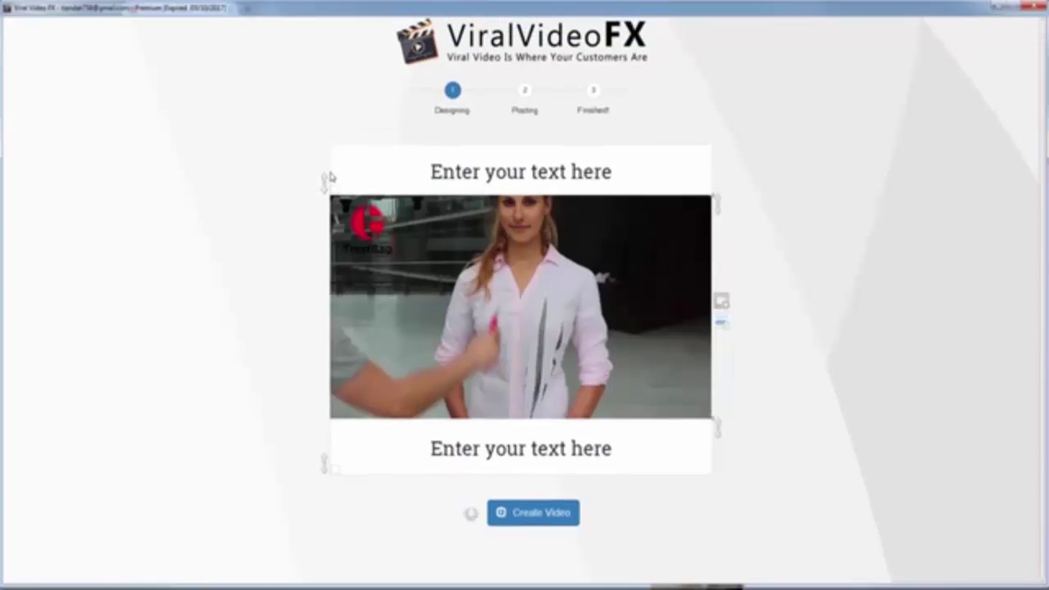
pyautogui.scroll(-1, 341, 131)
pyautogui.scroll(2, 339, 162)
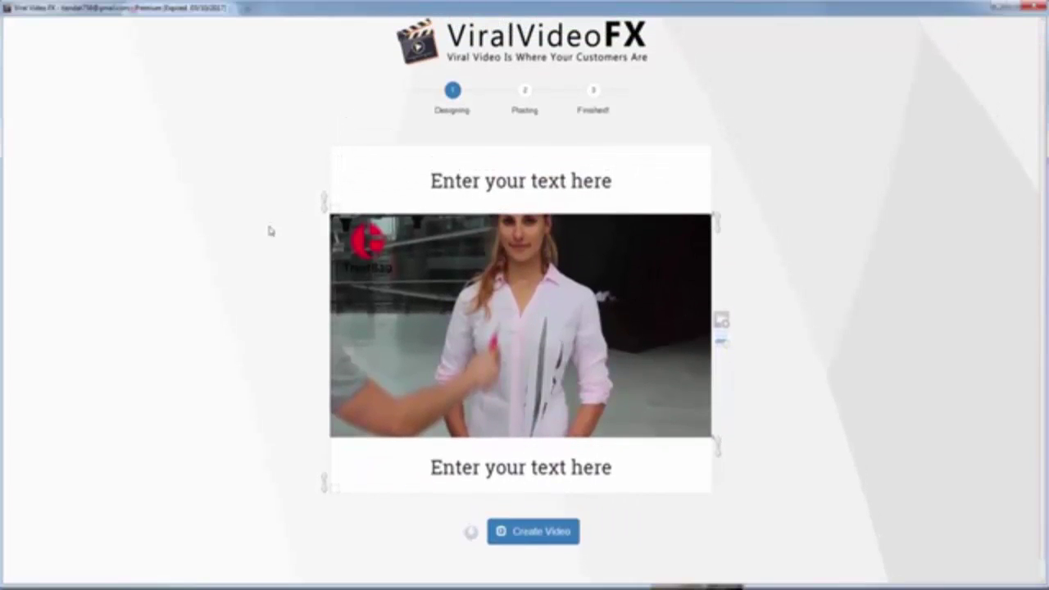
pyautogui.scroll(-1, 270, 229)
pyautogui.moveTo(325, 474); pyautogui.dragTo(328, 496)
pyautogui.scroll(-2, 271, 257)
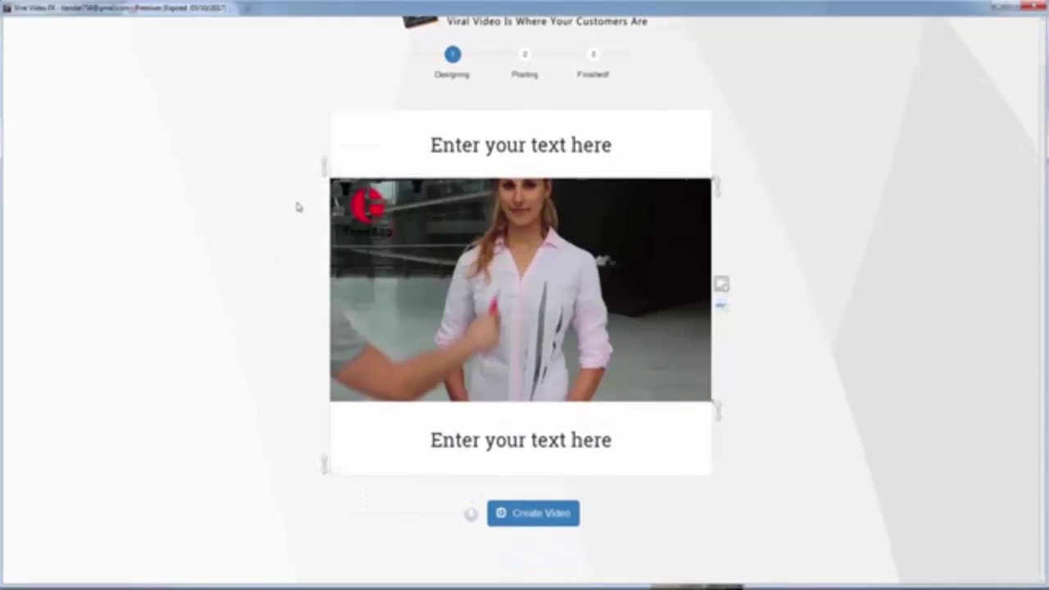
# - Give the top banner a bright yellow background and copy that yellow's hex value
pyautogui.click(336, 177)
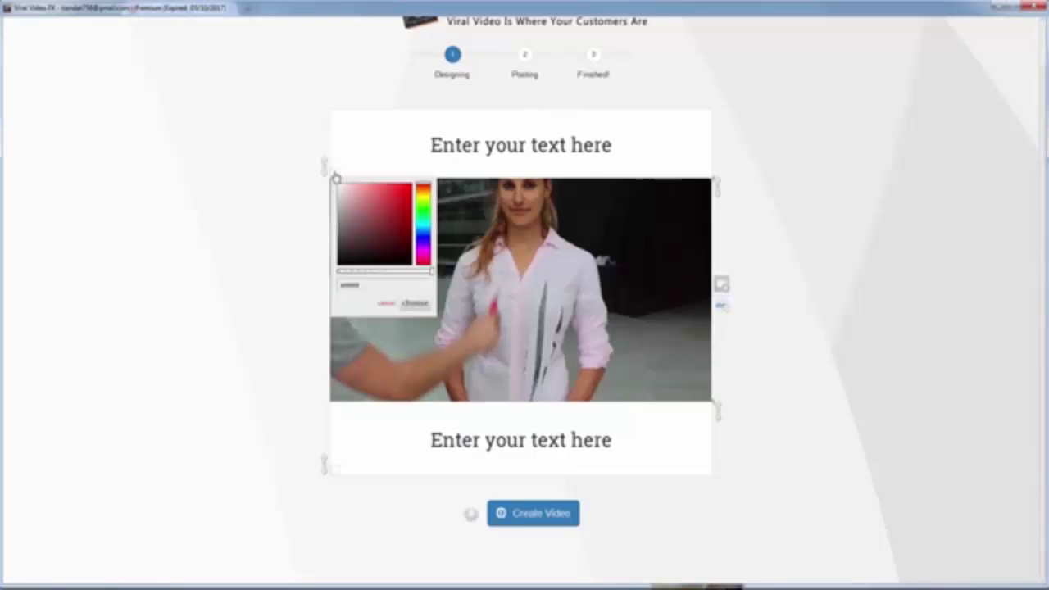
pyautogui.moveTo(374, 197)
pyautogui.mouseDown()
pyautogui.moveTo(423, 198)
pyautogui.moveTo(412, 185)
pyautogui.moveTo(425, 200)
pyautogui.moveTo(411, 193)
pyautogui.mouseUp()
pyautogui.click(423, 200)
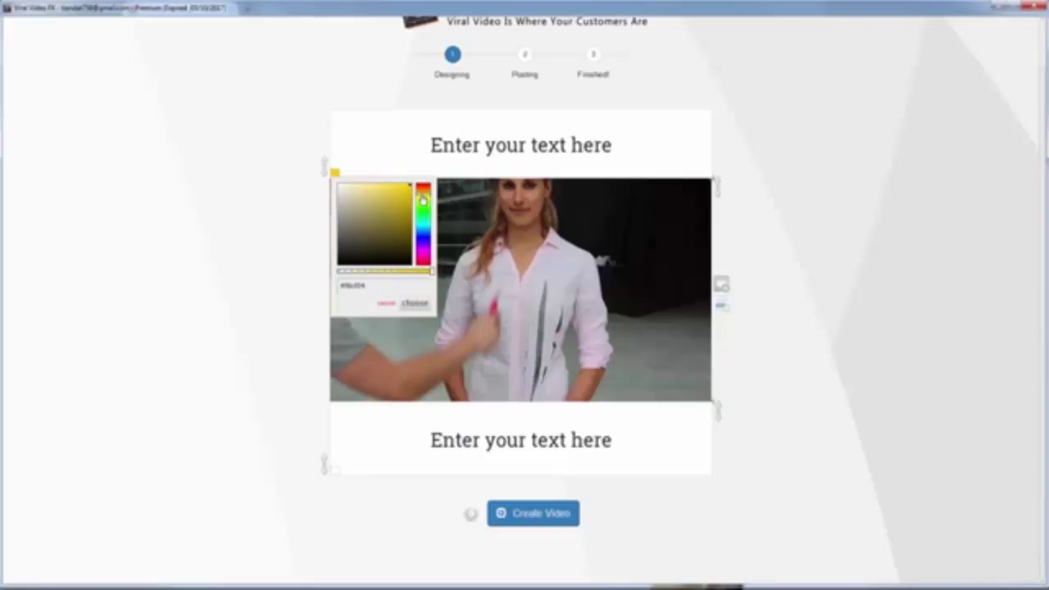
pyautogui.doubleClick(380, 284)
pyautogui.rightClick(381, 286)
pyautogui.click(388, 305)
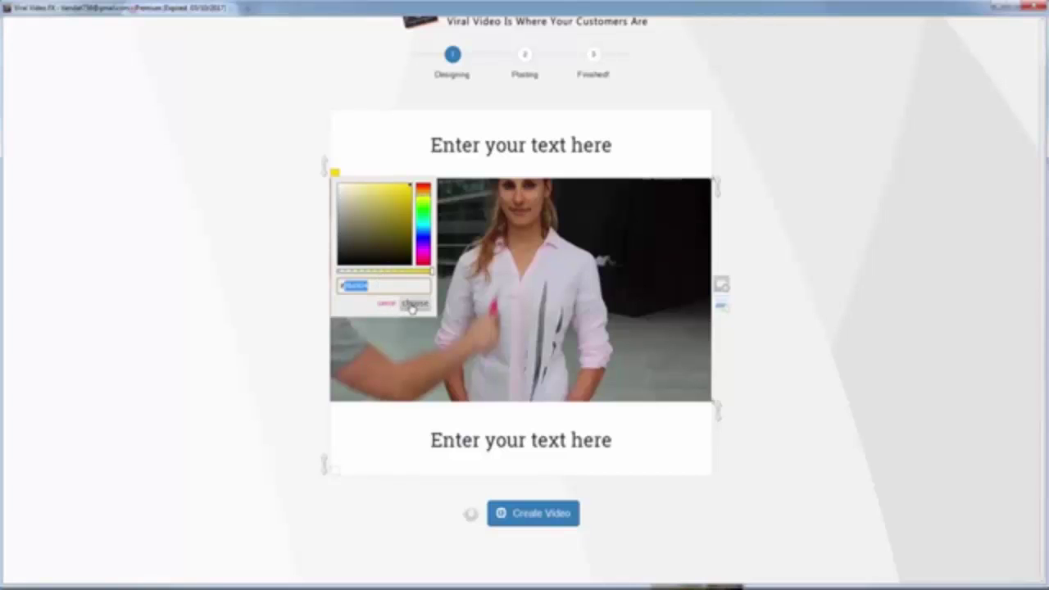
pyautogui.click(412, 305)
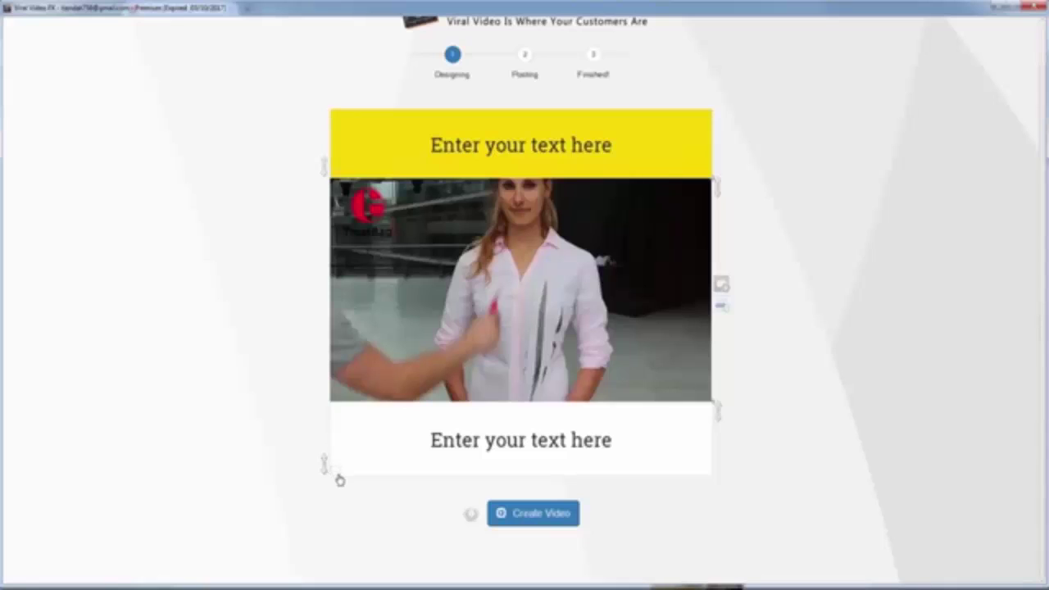
# - Apply the same yellow hex to the bottom banner, then select the header line in the notes
pyautogui.click(337, 480)
pyautogui.doubleClick(380, 436)
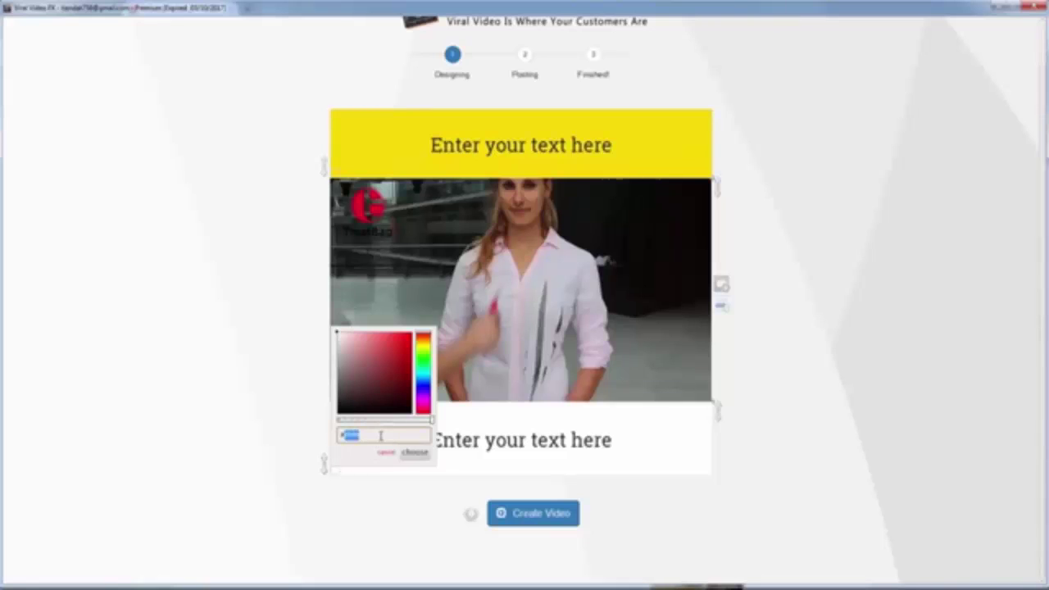
pyautogui.hotkey('ctrl', 'v')
pyautogui.click(413, 453)
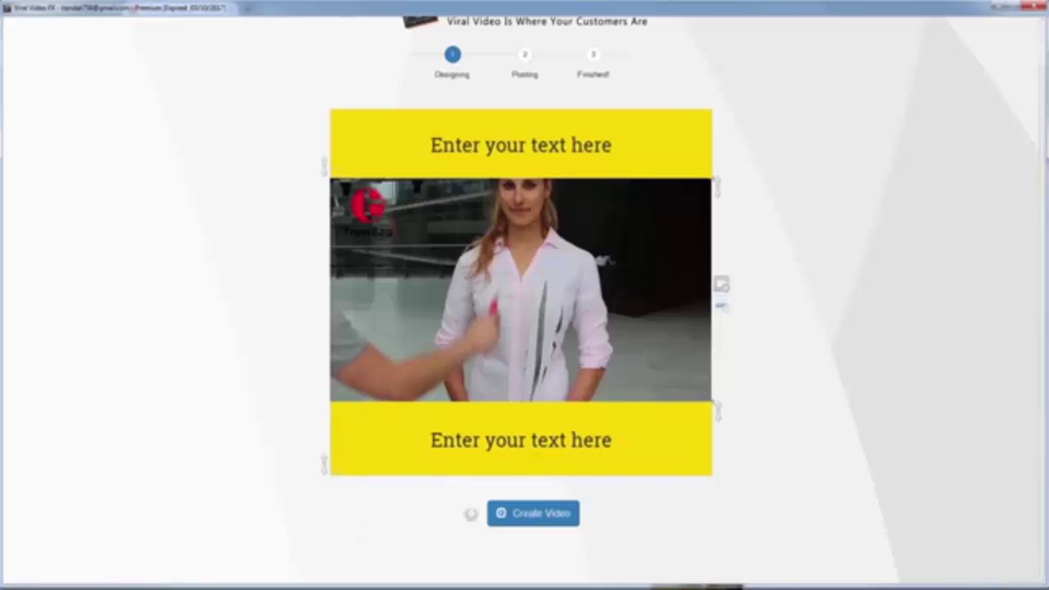
pyautogui.hotkey('alt', 'Tab')
pyautogui.moveTo(394, 74); pyautogui.dragTo(268, 74)
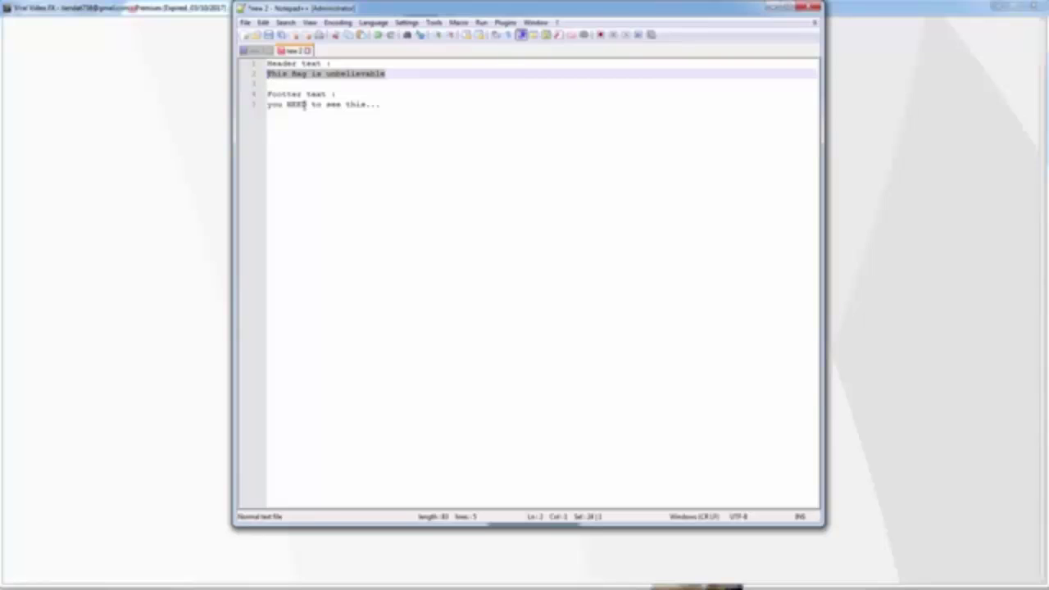
# - Replace the top banner's placeholder with the header text 'This Bag is unbelievable'
pyautogui.rightClick(320, 78)
pyautogui.click(342, 95)
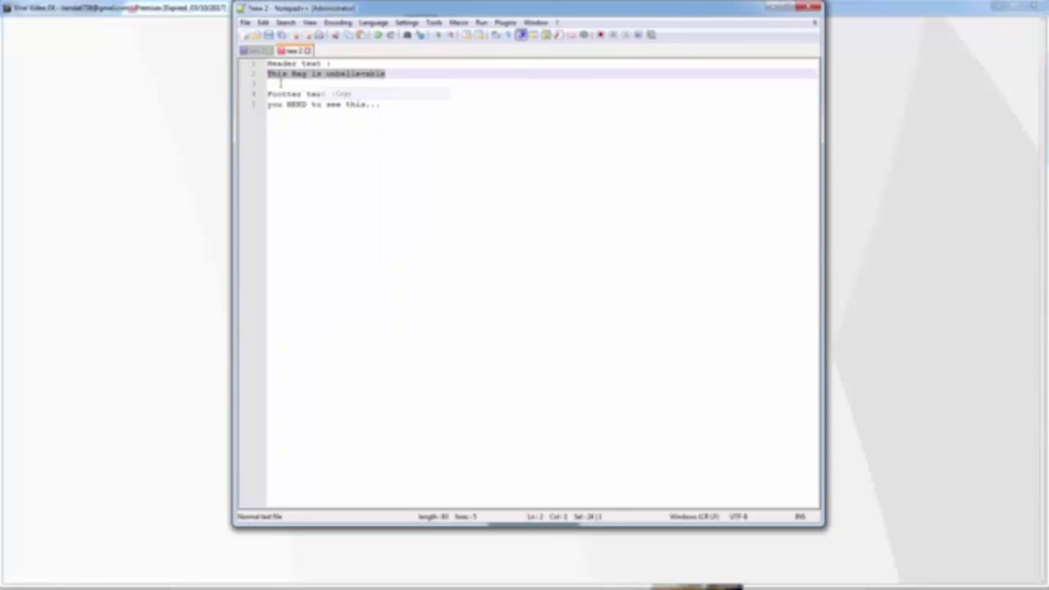
pyautogui.hotkey('alt', 'Tab')
pyautogui.tripleClick(521, 145)
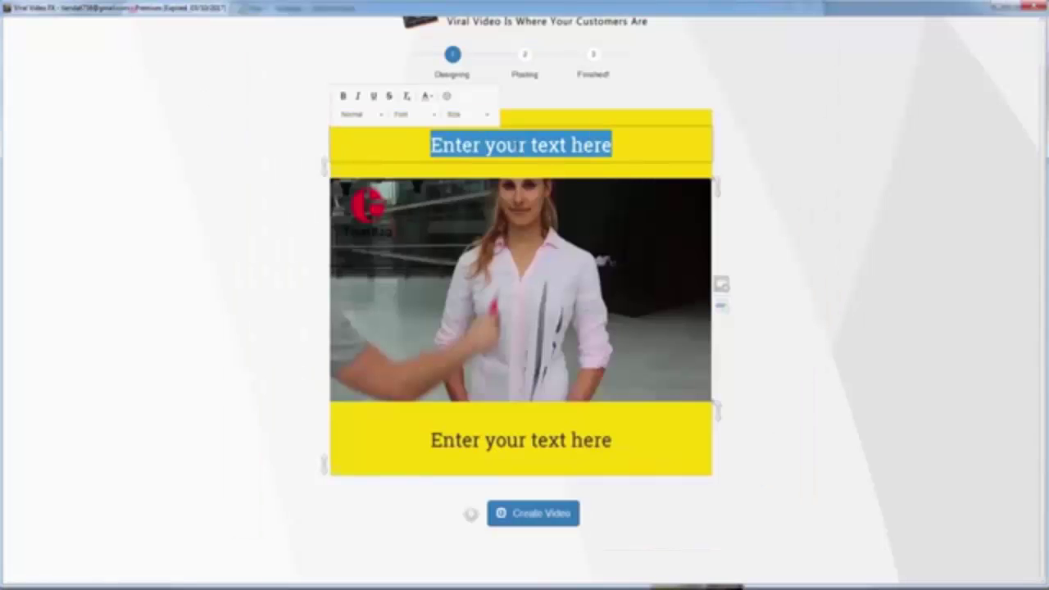
pyautogui.hotkey('ctrl', 'v')
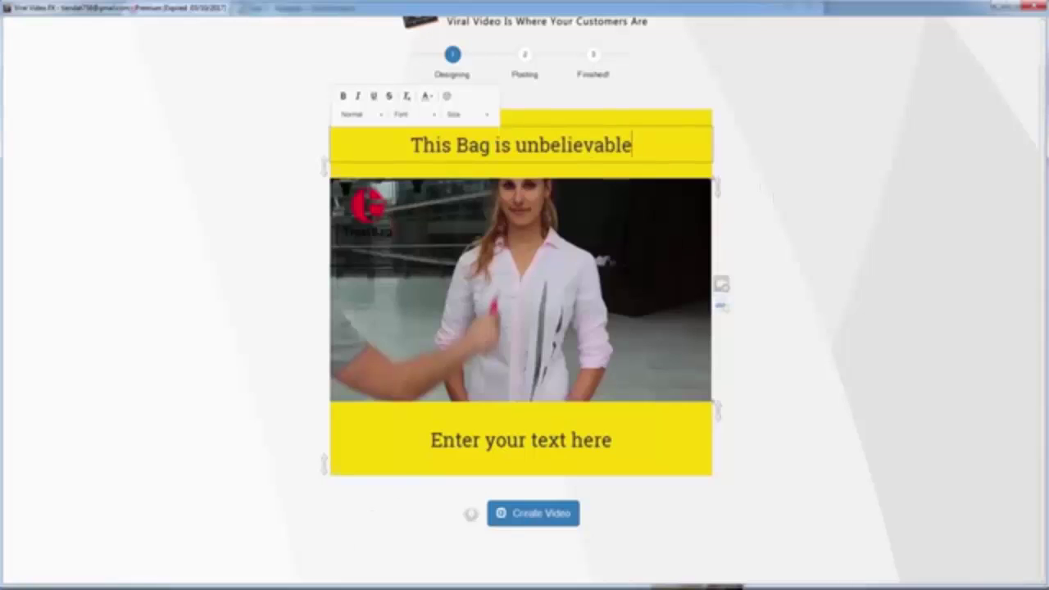
# - Set the bottom caption to 'you NEED to see this...' and bring up the Add images dialog
pyautogui.hotkey('alt', 'Tab')
pyautogui.moveTo(394, 106); pyautogui.dragTo(270, 105)
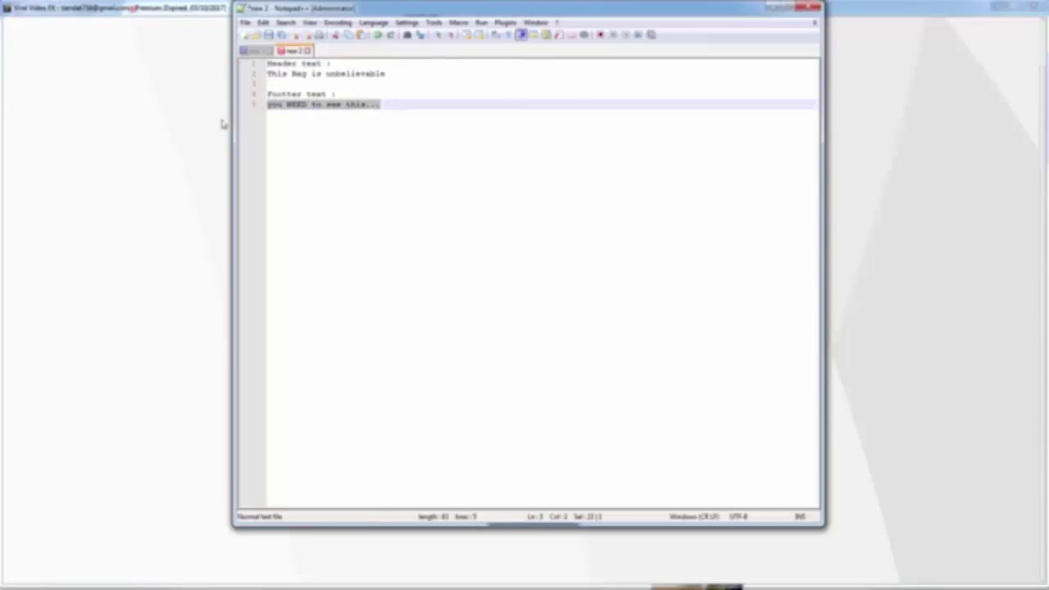
pyautogui.hotkey('alt', 'Tab')
pyautogui.click(506, 454)
pyautogui.hotkey('ctrl', 'v')
pyautogui.click(817, 405)
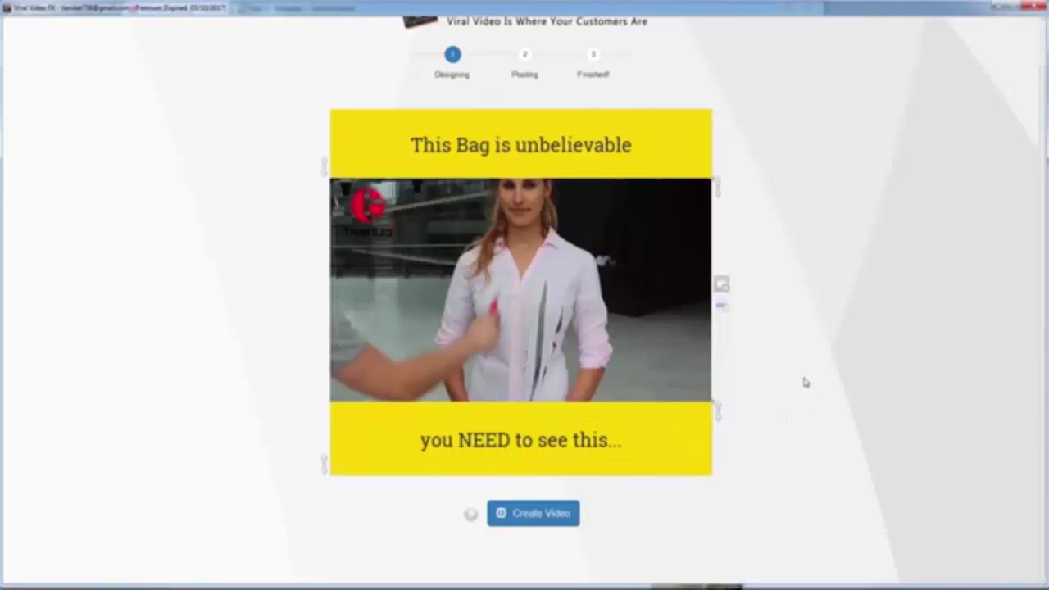
pyautogui.click(720, 307)
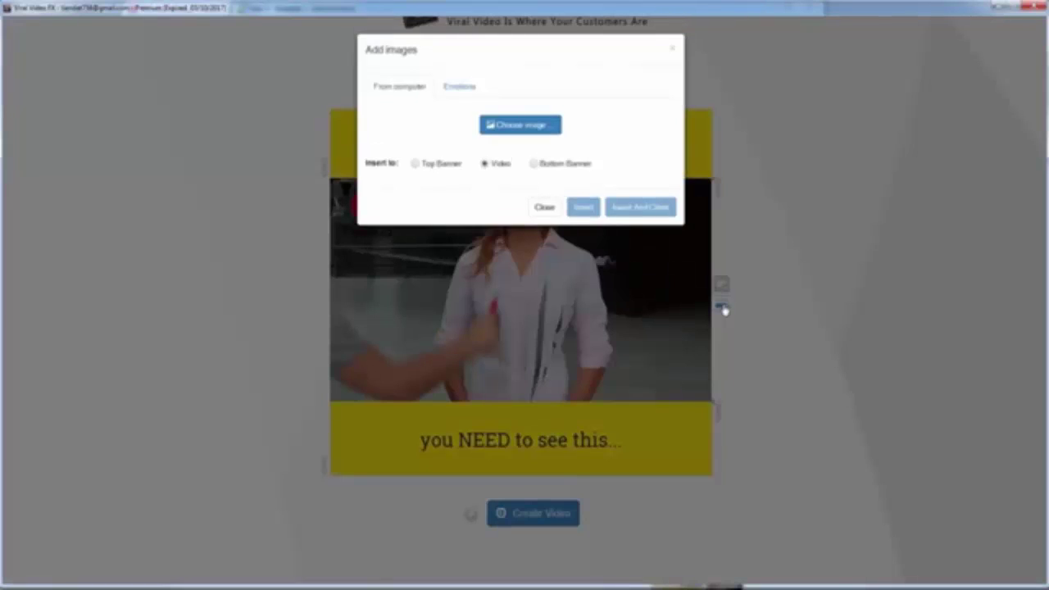
# - Add two sunglasses emoji to the top banner
pyautogui.click(449, 87)
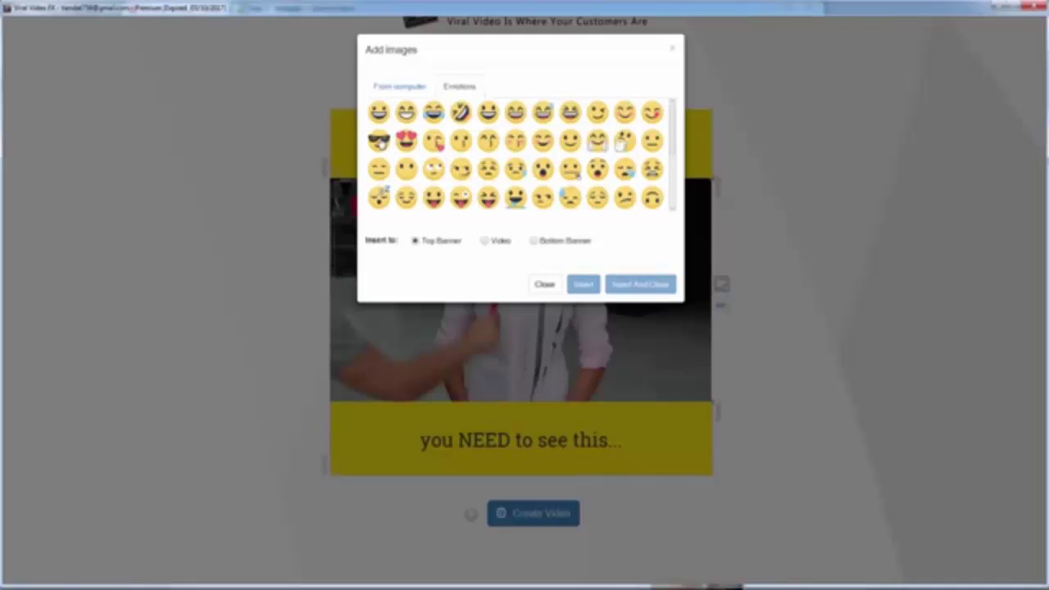
pyautogui.click(380, 141)
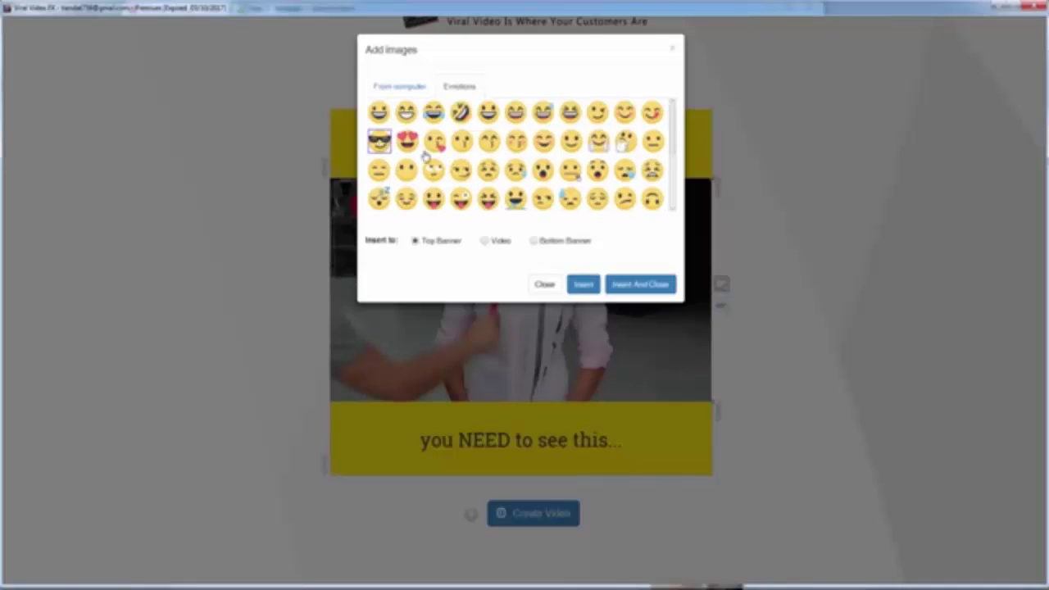
pyautogui.click(623, 286)
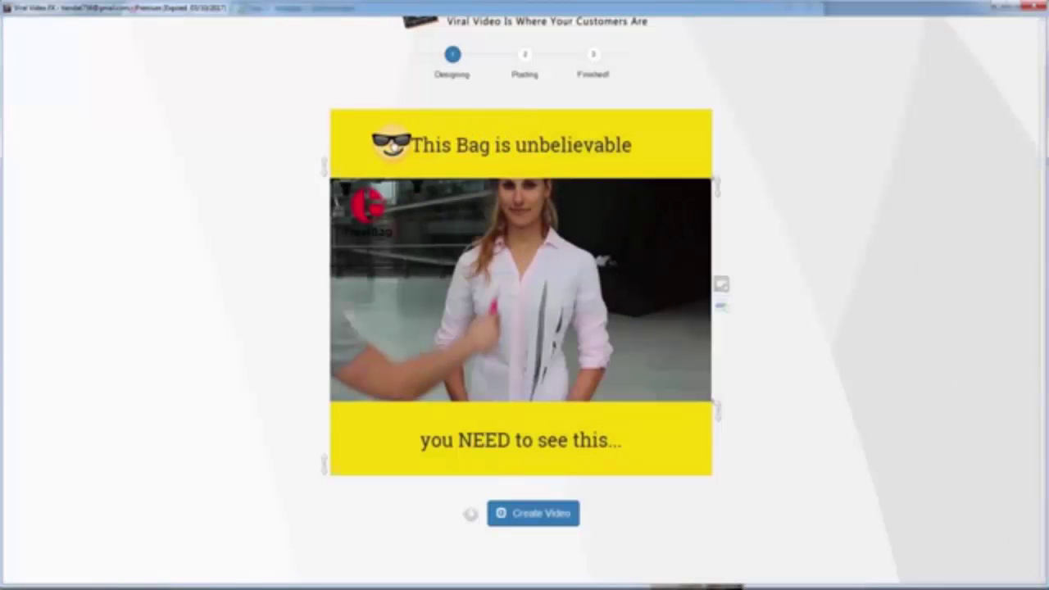
pyautogui.click(723, 307)
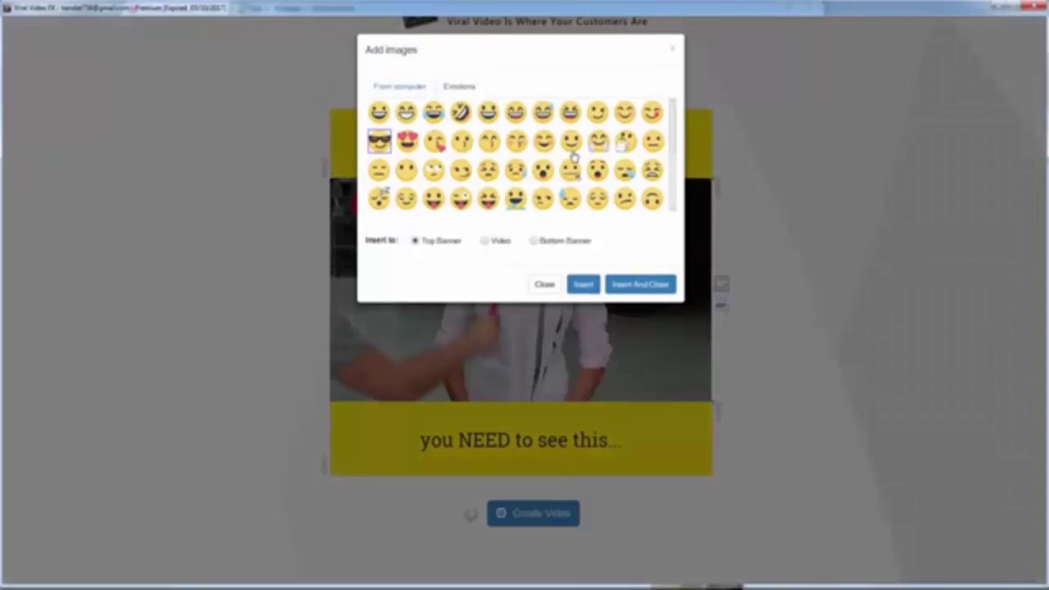
pyautogui.click(642, 286)
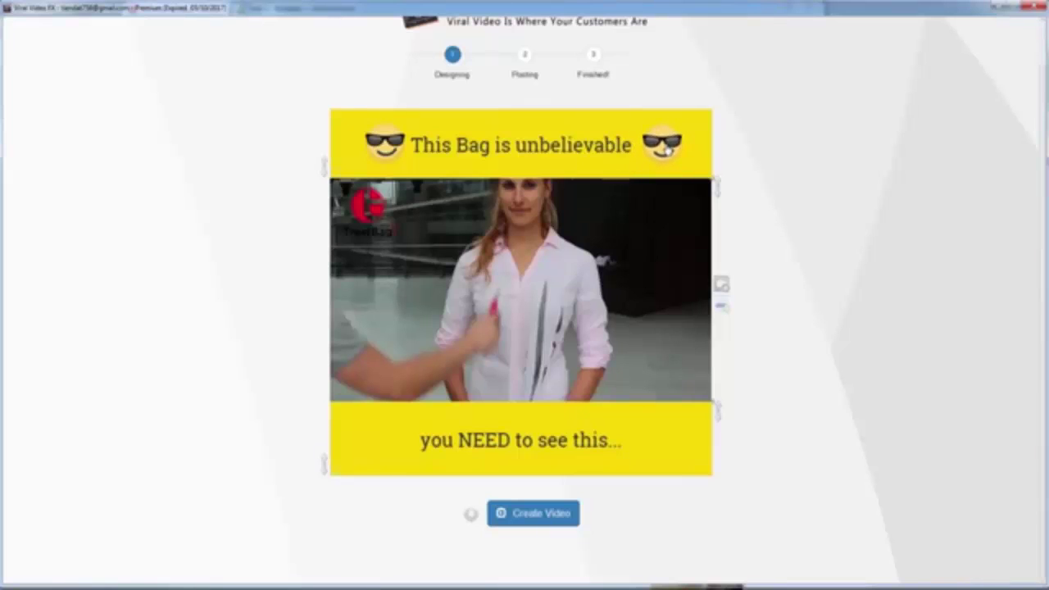
# - Add two grinning emoji to the bottom banner, one at each end of the caption
pyautogui.click(722, 307)
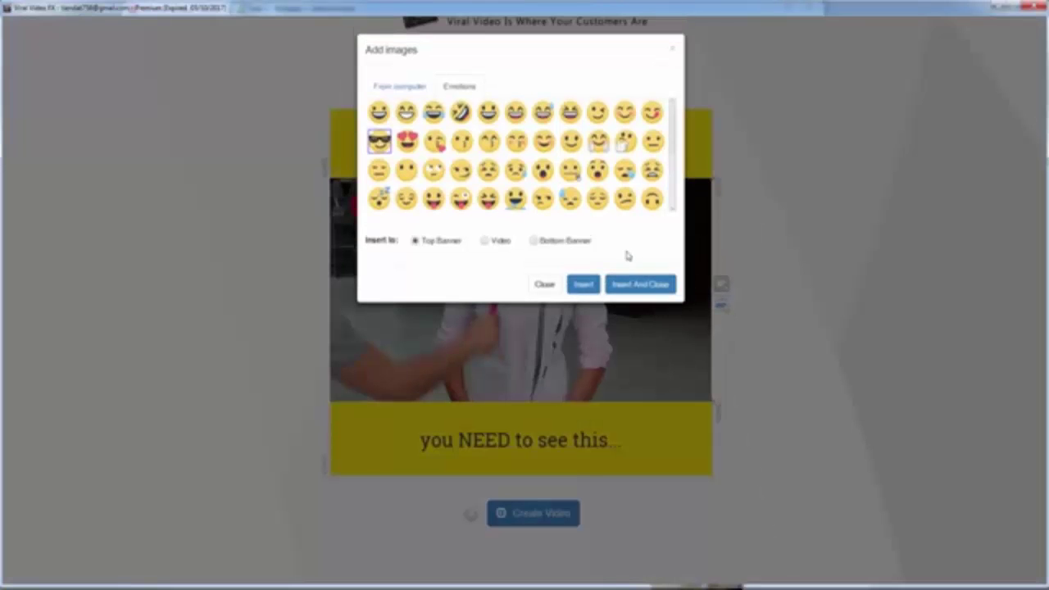
pyautogui.click(516, 199)
pyautogui.click(562, 240)
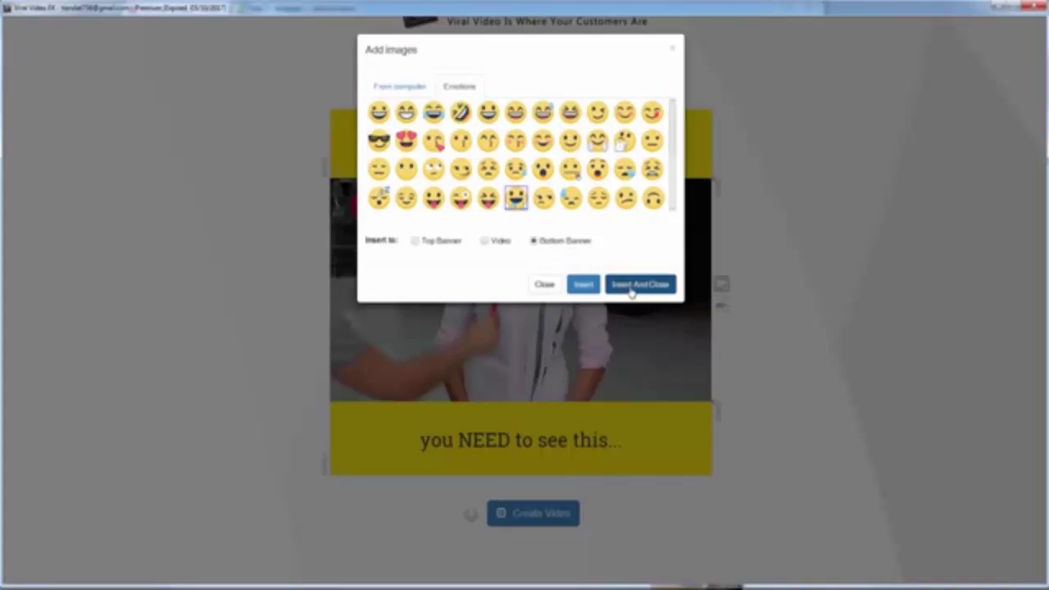
pyautogui.click(631, 288)
pyautogui.moveTo(517, 440); pyautogui.dragTo(387, 443)
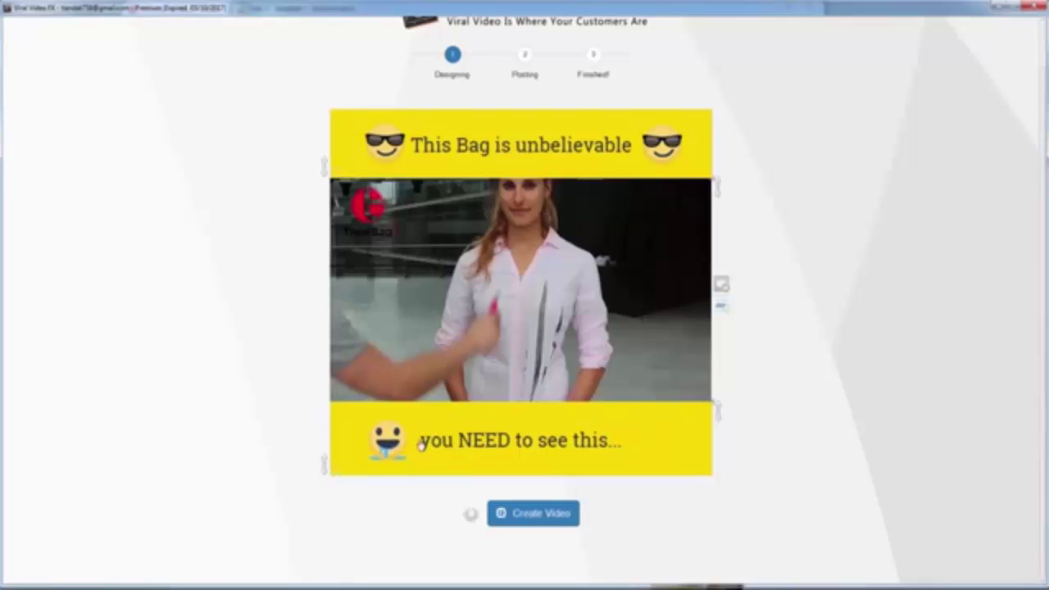
pyautogui.click(721, 305)
pyautogui.click(641, 284)
pyautogui.moveTo(523, 442); pyautogui.dragTo(655, 445)
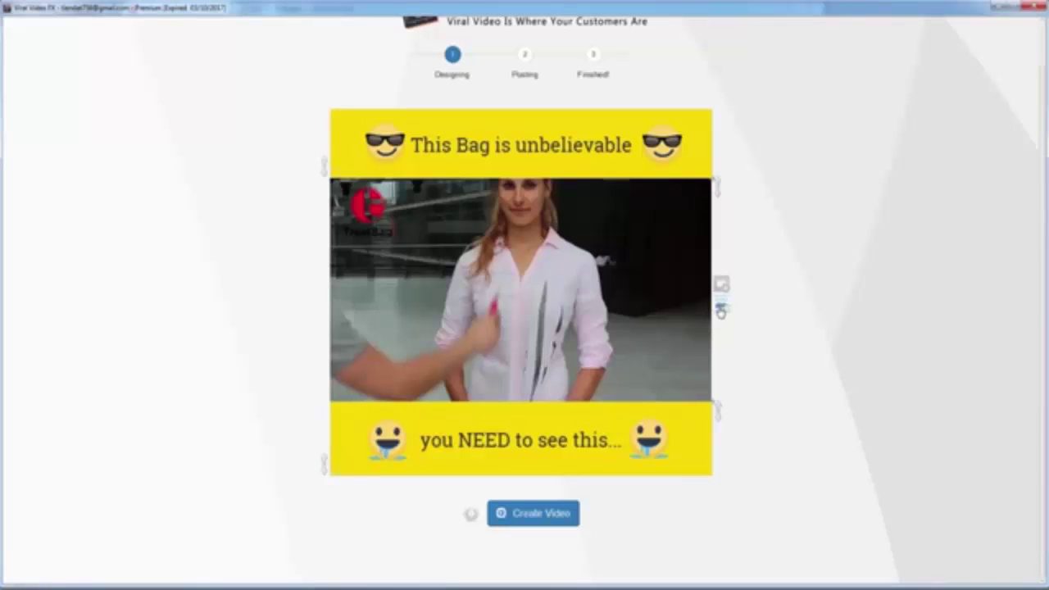
pyautogui.click(721, 305)
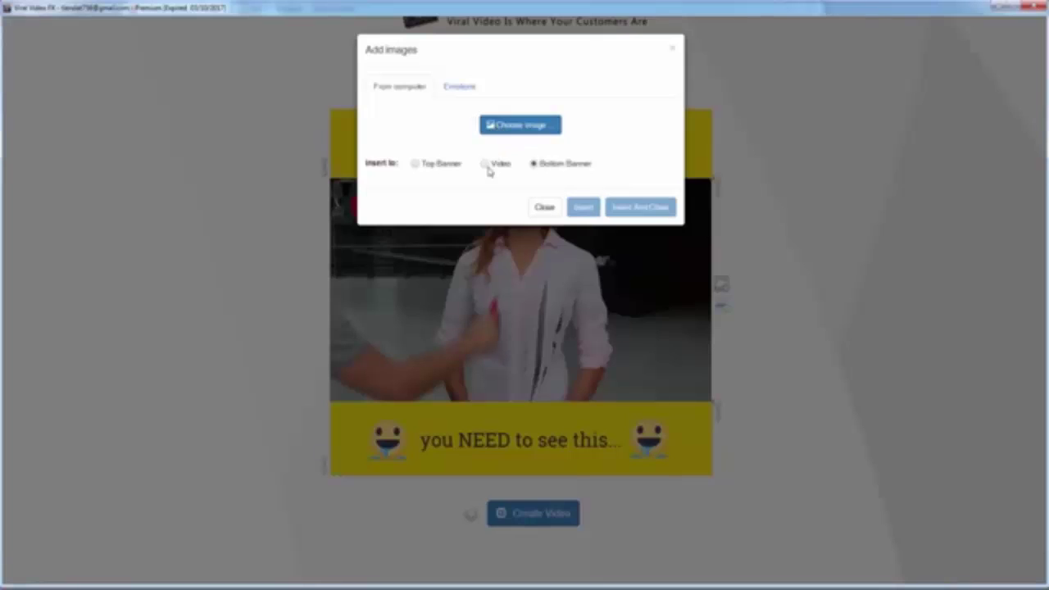
# - Insert the ViralVideoFX logo image from Desktop > VIDEO VIRAL export onto the video
pyautogui.click(508, 131)
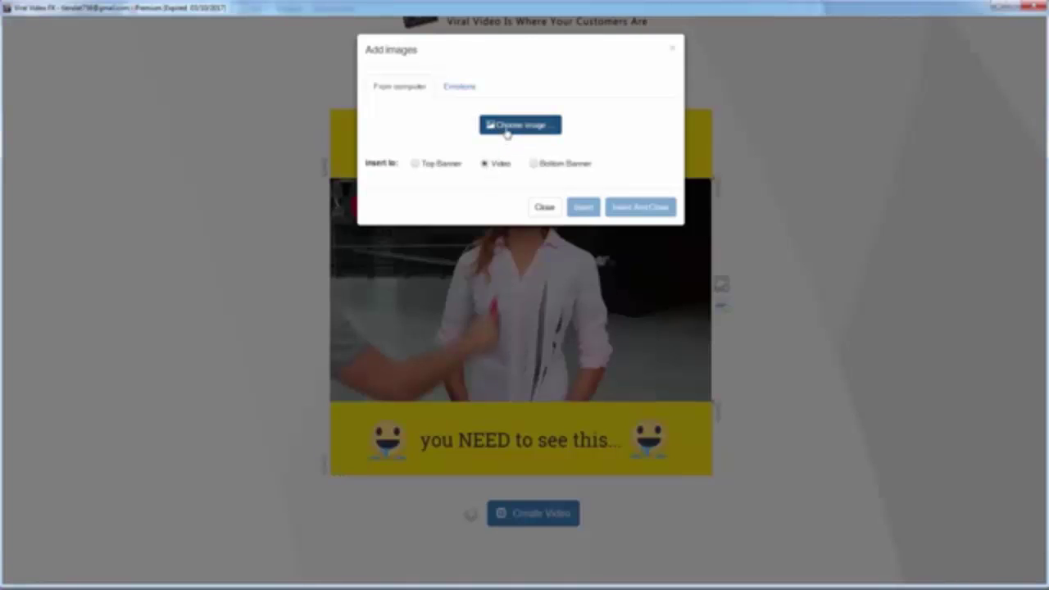
pyautogui.click(43, 93)
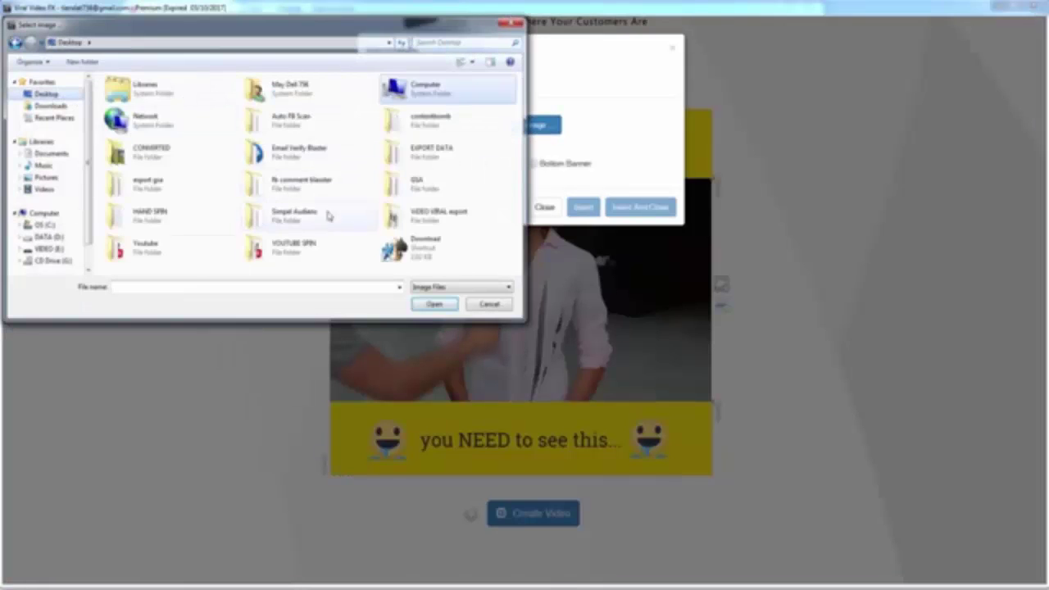
pyautogui.doubleClick(470, 214)
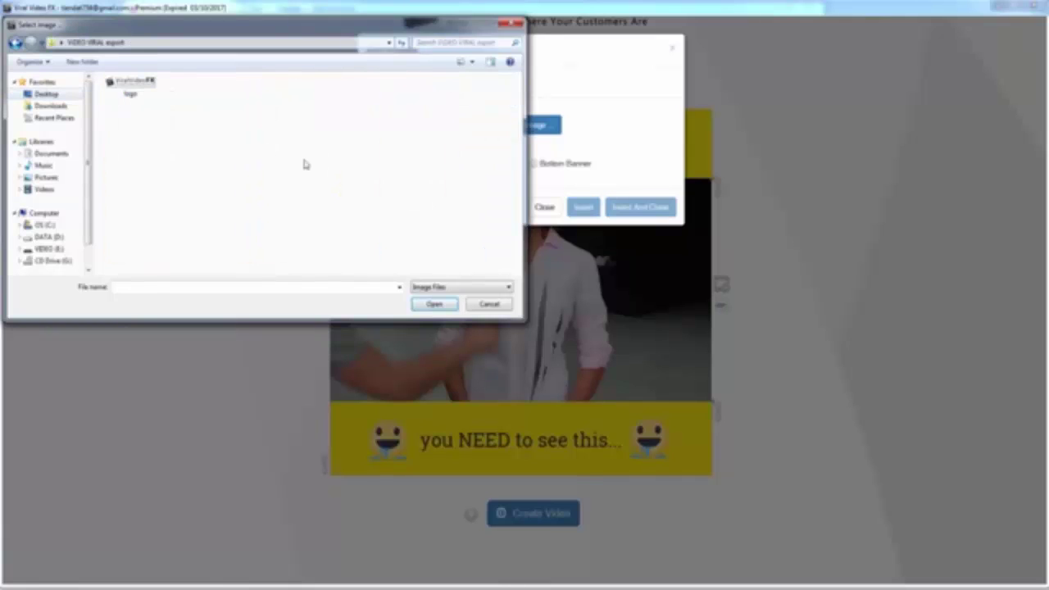
pyautogui.doubleClick(133, 91)
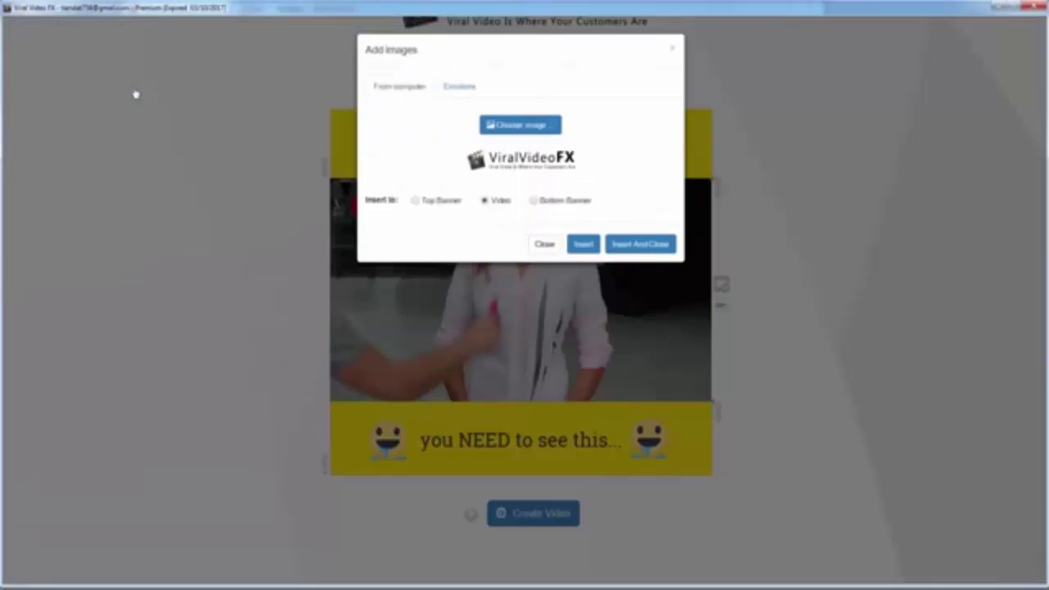
pyautogui.click(621, 246)
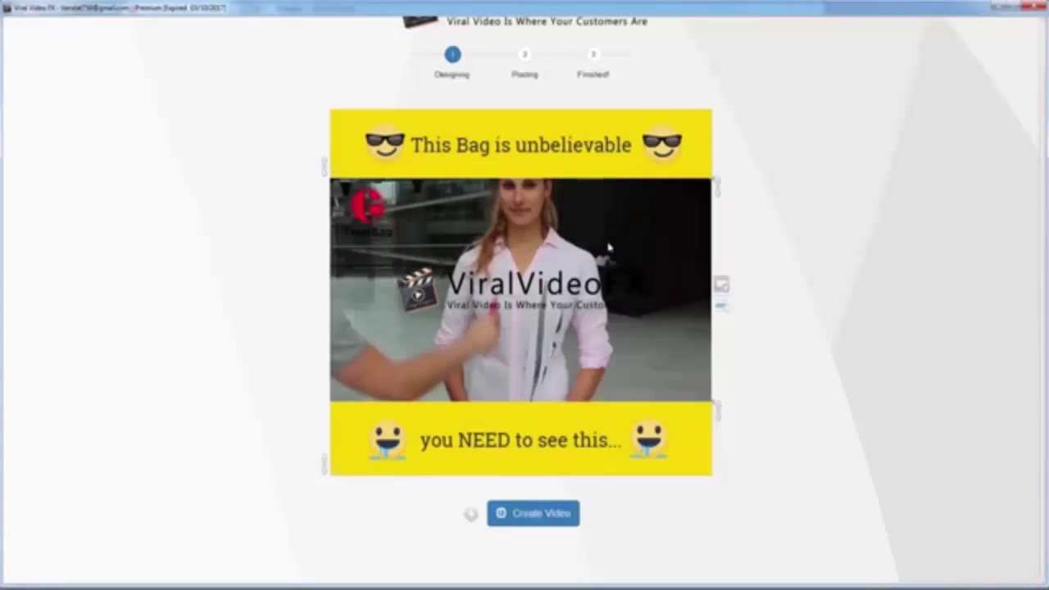
# - Shrink the logo and move it to the video's lower-left corner
pyautogui.moveTo(640, 298); pyautogui.dragTo(546, 293)
pyautogui.moveTo(484, 309); pyautogui.dragTo(485, 287)
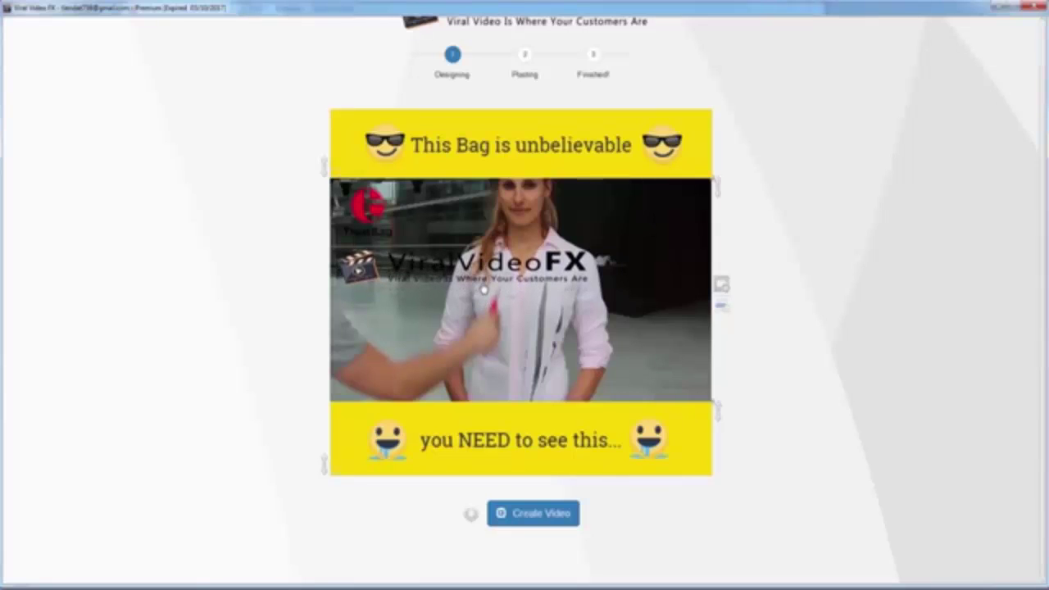
pyautogui.moveTo(588, 277); pyautogui.dragTo(506, 273)
pyautogui.moveTo(432, 291); pyautogui.dragTo(474, 373)
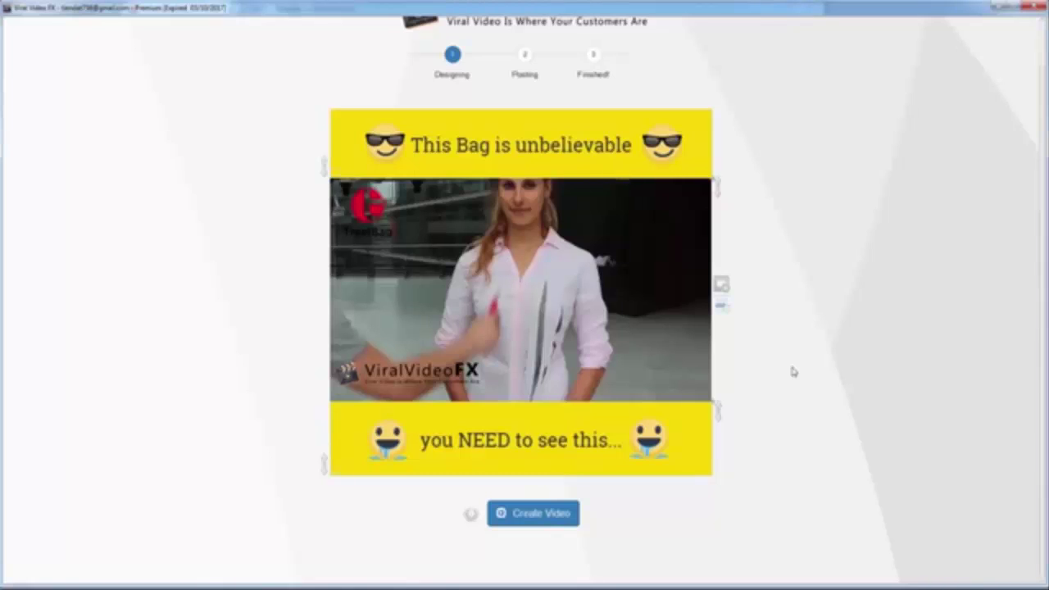
# - Raise the Output Quality slider in the output settings, then render the video
pyautogui.click(470, 515)
pyautogui.moveTo(478, 92); pyautogui.dragTo(554, 98)
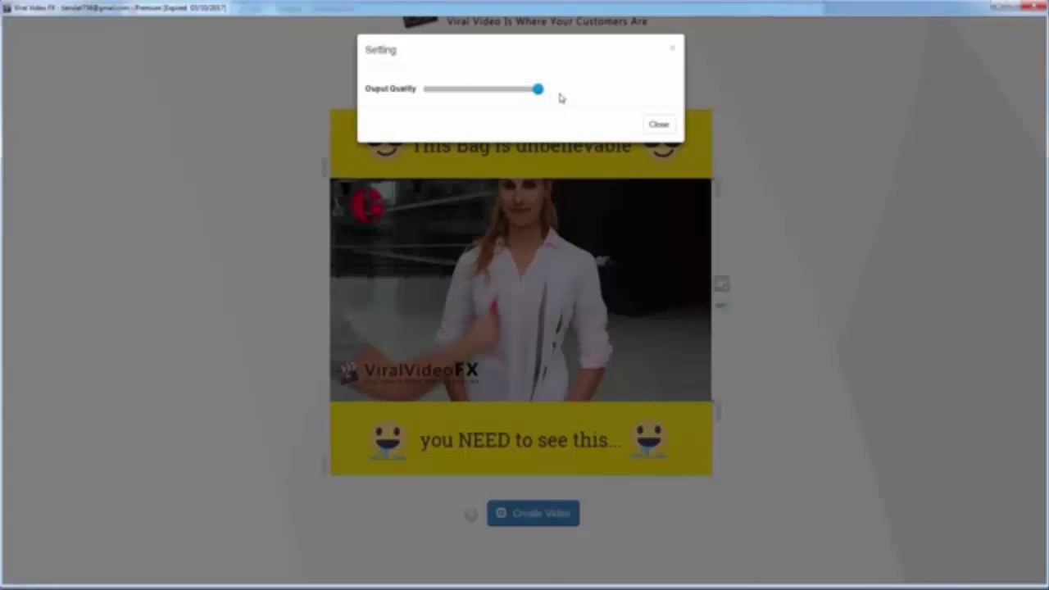
pyautogui.click(656, 128)
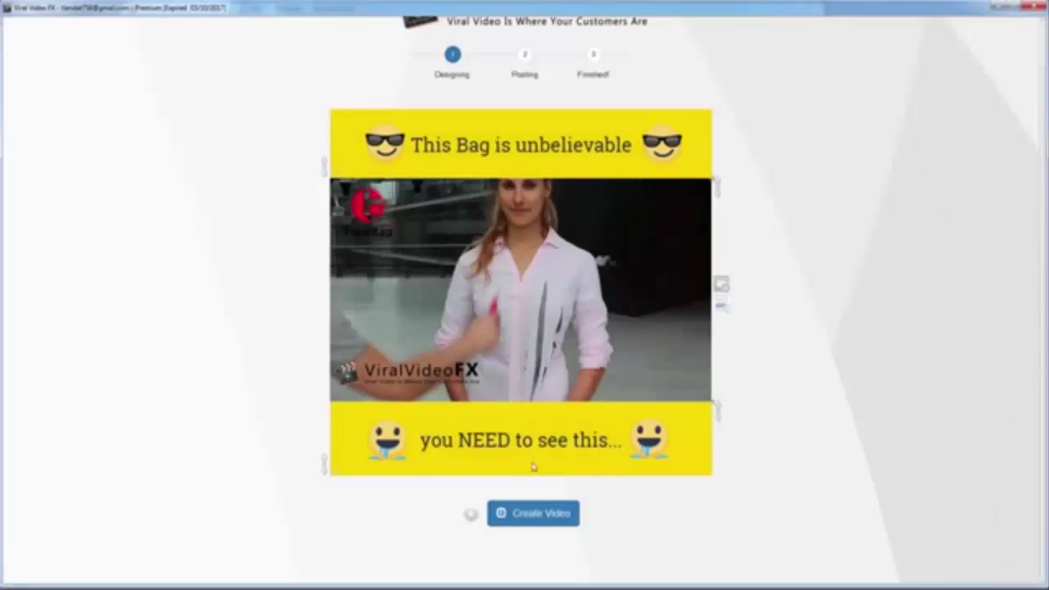
pyautogui.click(541, 516)
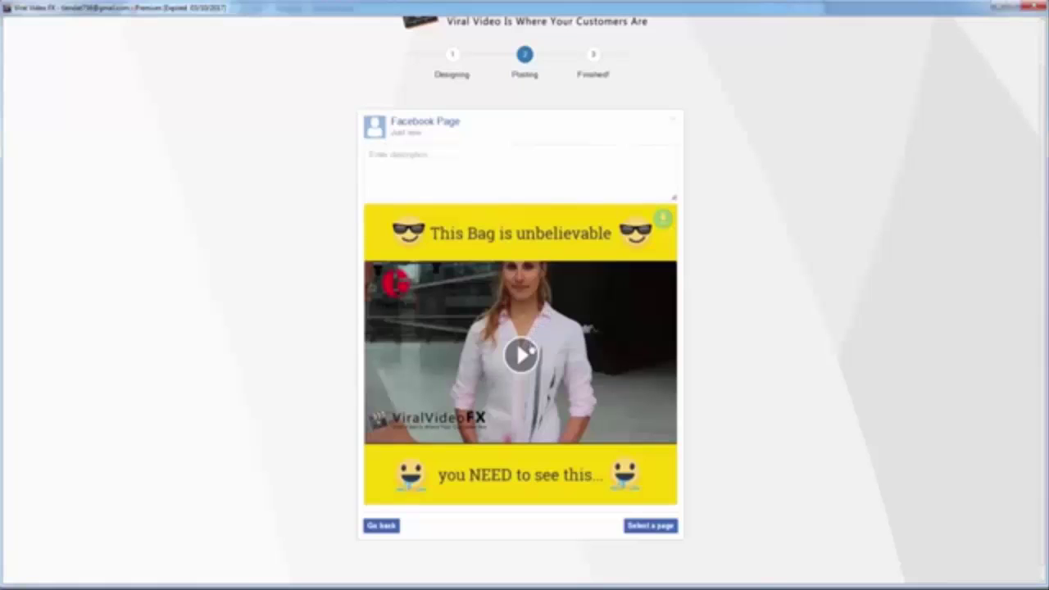
# - Play the rendered preview, then open the Facebook access-token page from Select a page
pyautogui.click(528, 351)
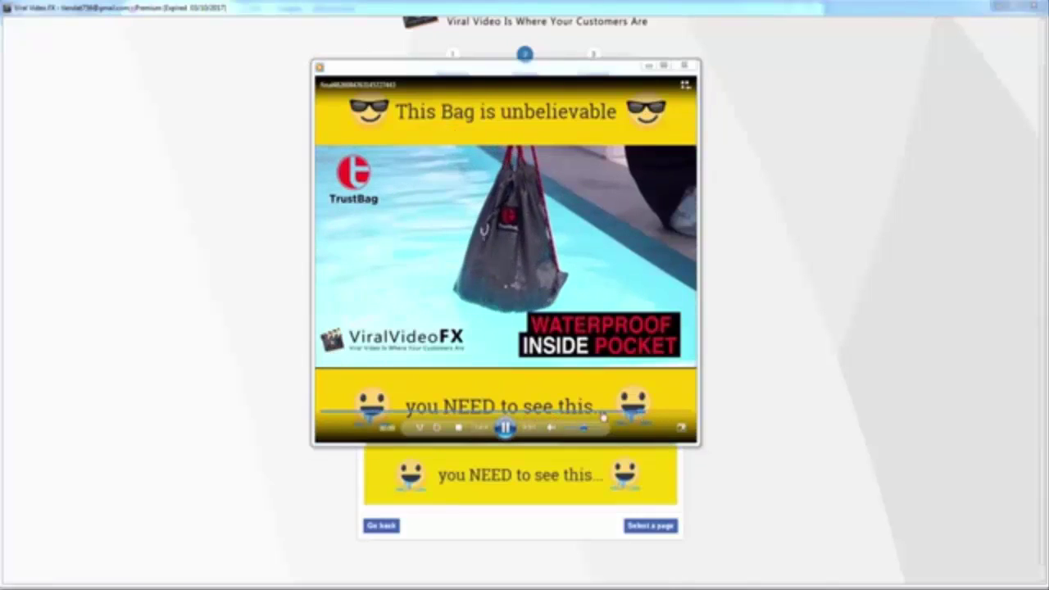
pyautogui.click(684, 65)
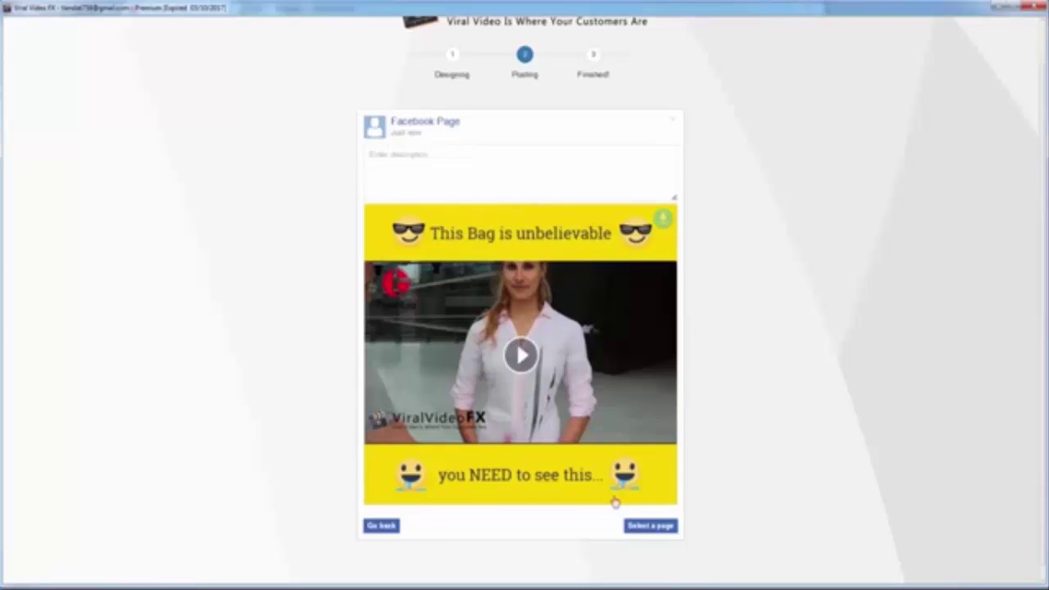
pyautogui.click(629, 528)
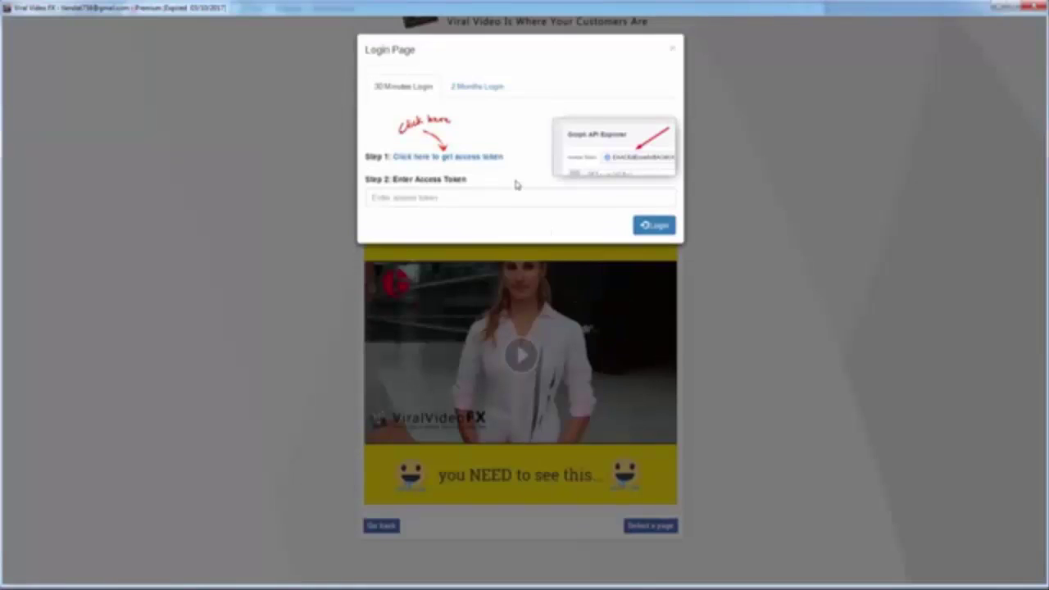
pyautogui.click(494, 158)
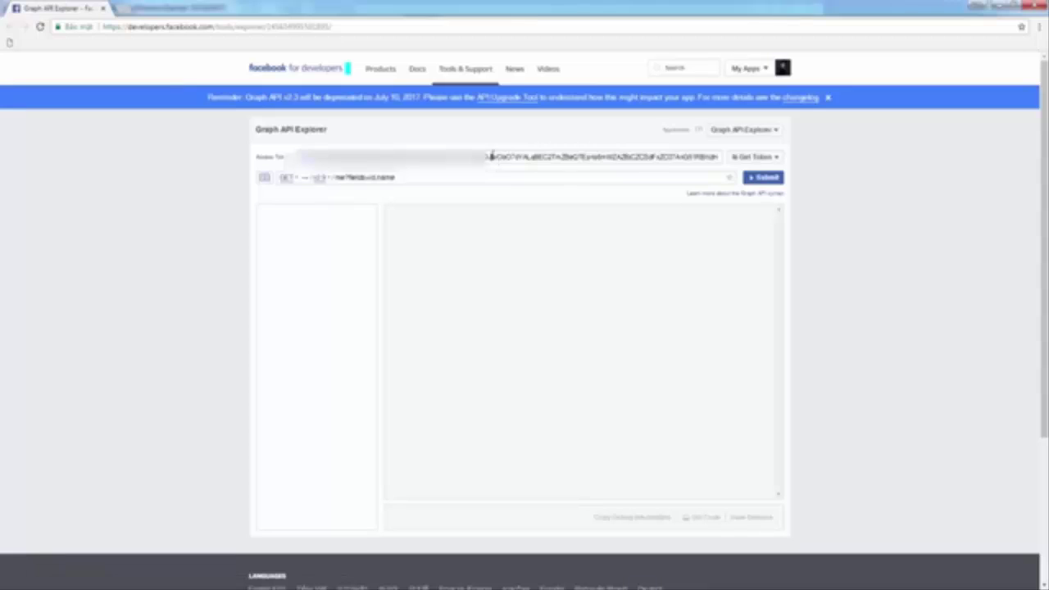
# - Copy the whole access token from the Graph API Explorer
pyautogui.rightClick(488, 159)
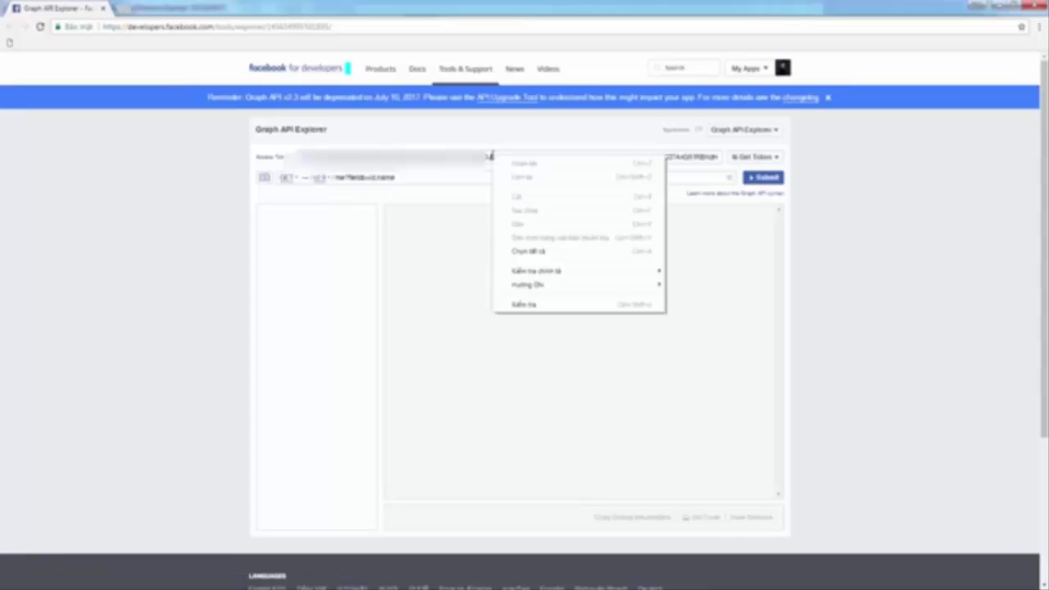
pyautogui.click(528, 250)
pyautogui.rightClick(484, 156)
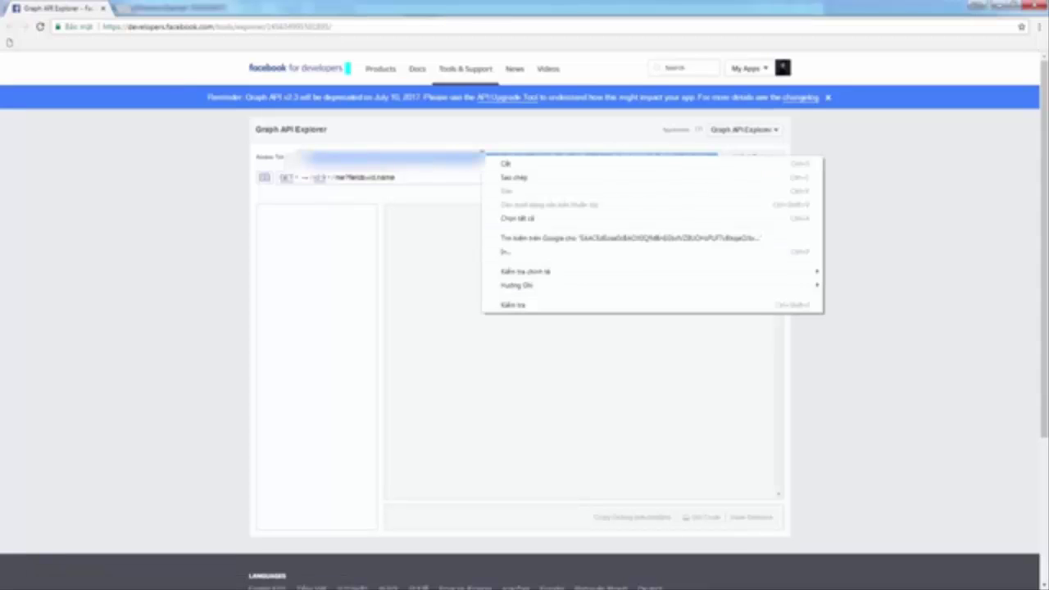
pyautogui.click(493, 177)
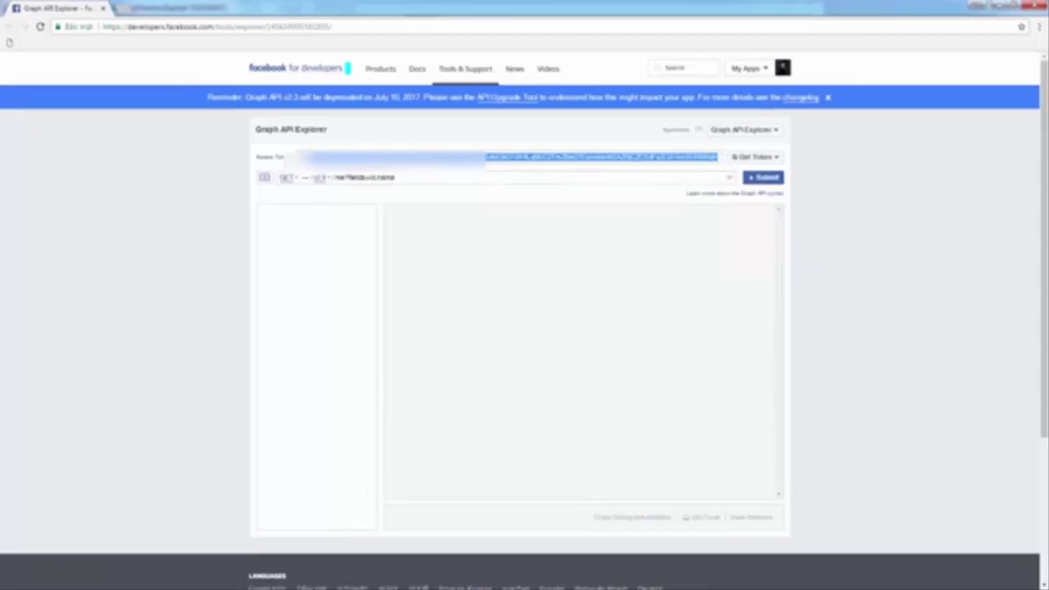
# - Paste the access token into ViralVideoFX's login and log in
pyautogui.hotkey('alt', 'Tab')
pyautogui.click(489, 197)
pyautogui.hotkey('ctrl', 'v')
pyautogui.rightClick(484, 198)
pyautogui.click(498, 236)
pyautogui.click(656, 226)
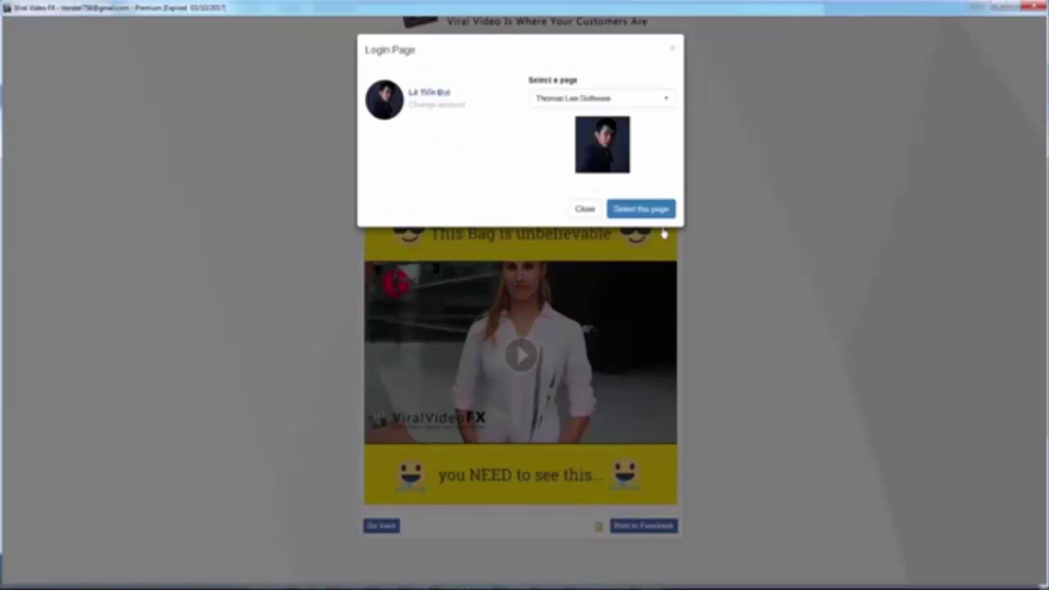
# - Select the Thomas Lee Software page and enter the description 'Click link below to get it : thomasleesoftware.com'
pyautogui.click(644, 103)
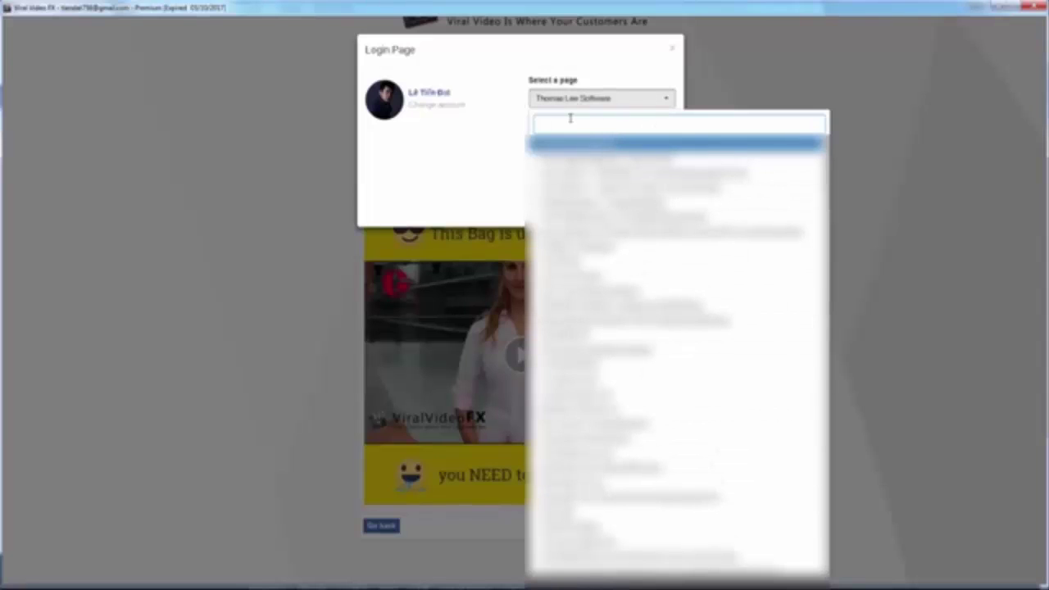
pyautogui.write('thom')
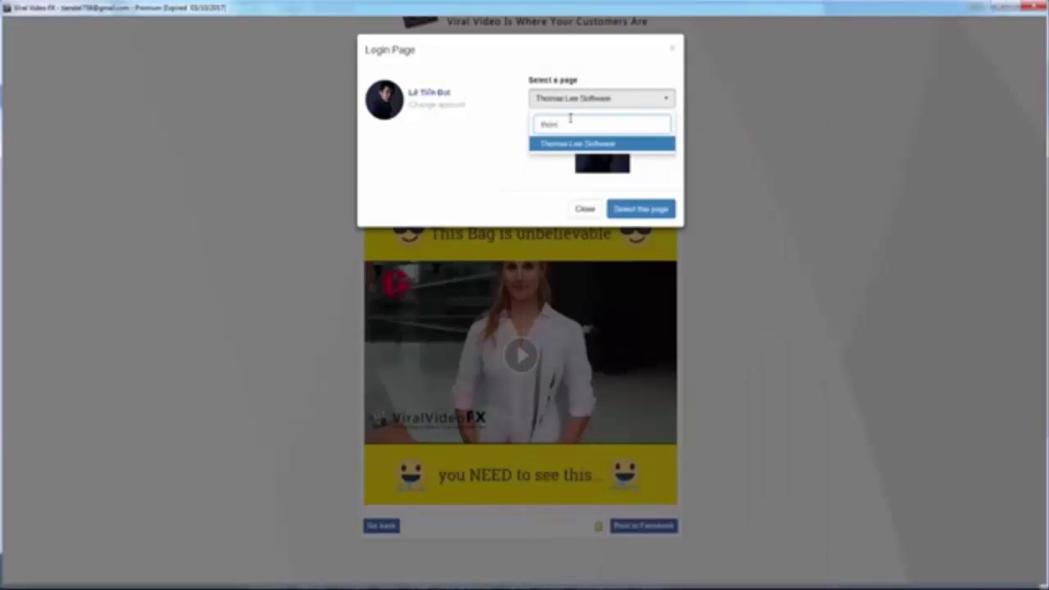
pyautogui.press('Return')
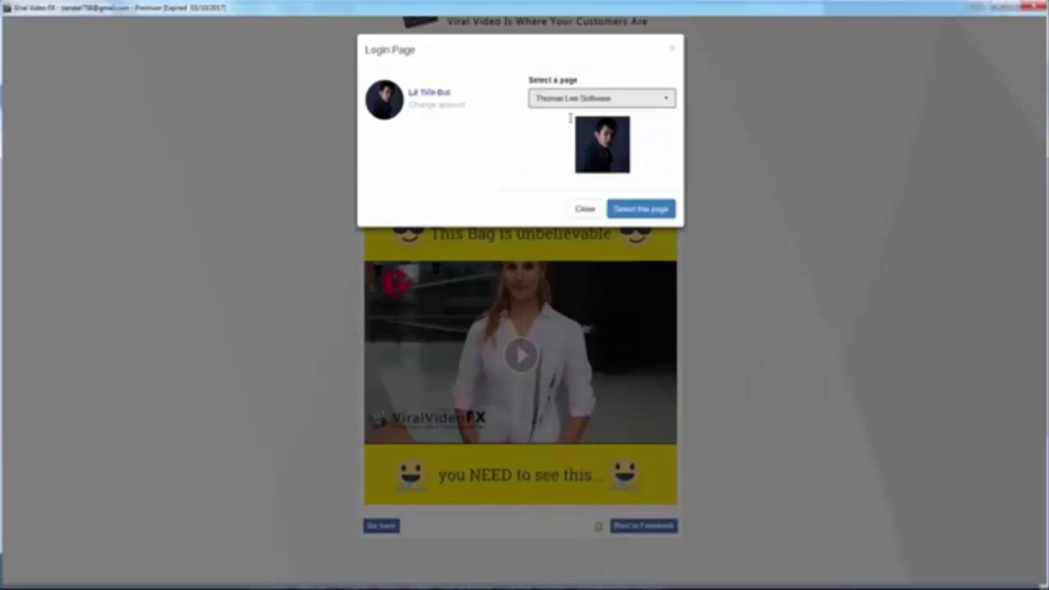
pyautogui.click(654, 214)
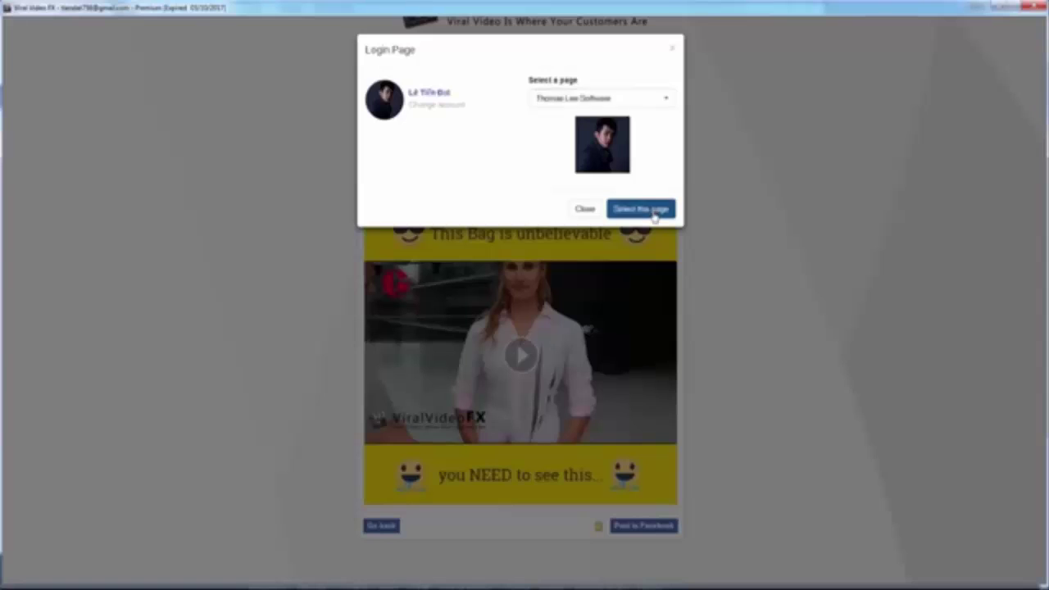
pyautogui.click(521, 178)
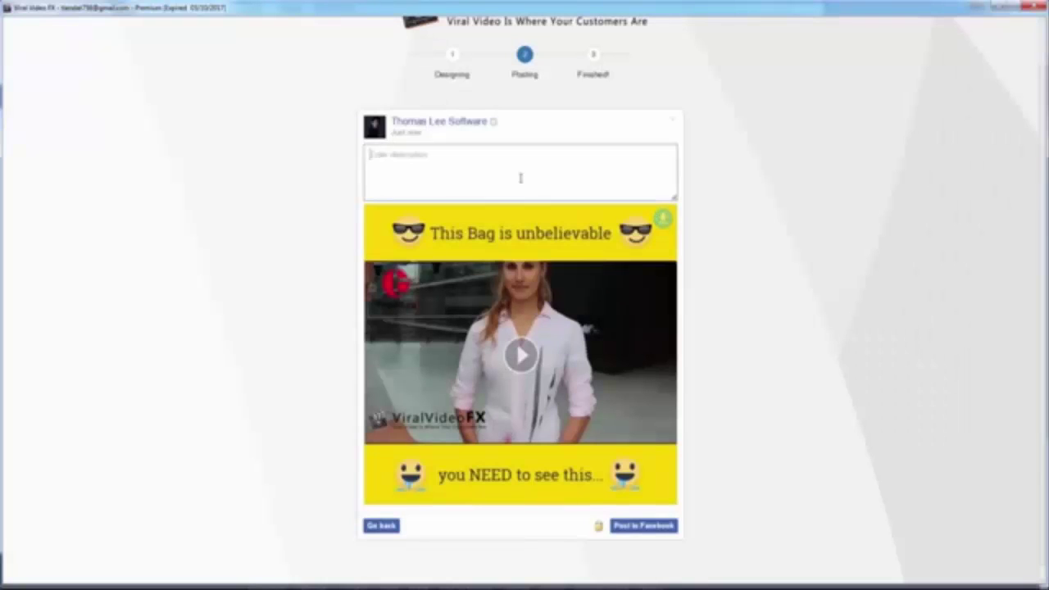
pyautogui.write('Click link below to get it : tho')
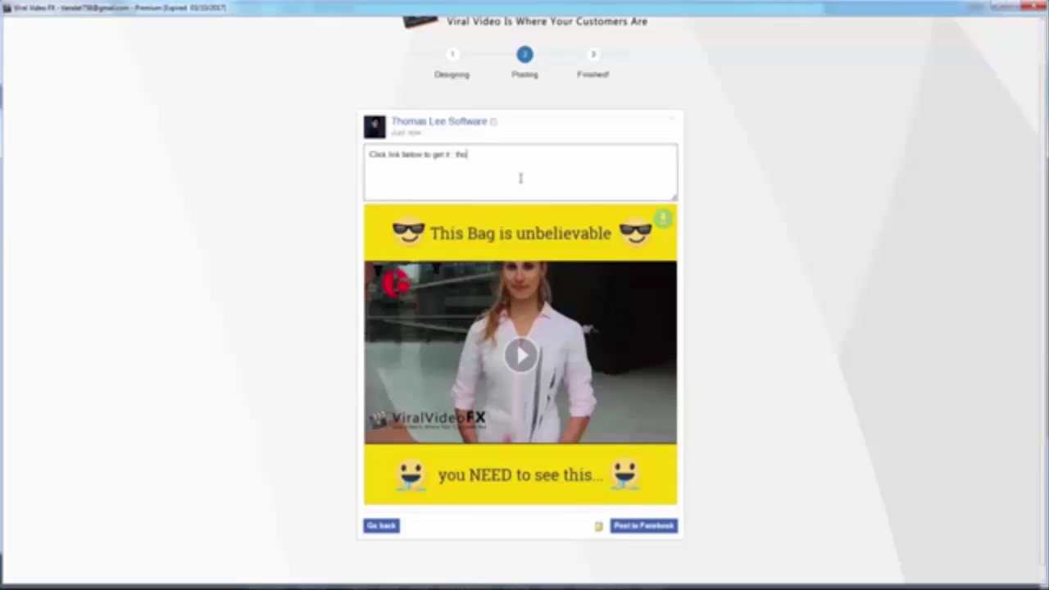
pyautogui.write('masleesoftware.com')
# - Save the finished video as 'trust bag viral vide' in Desktop > VIDEO VIRAL export
pyautogui.click(665, 223)
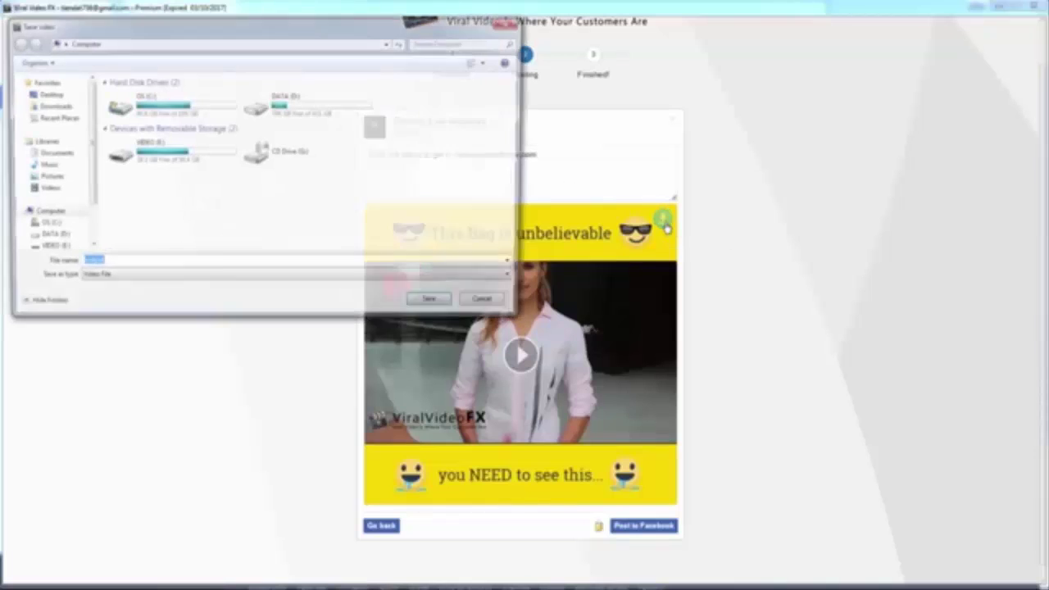
pyautogui.click(49, 98)
pyautogui.moveTo(517, 131); pyautogui.dragTo(518, 213)
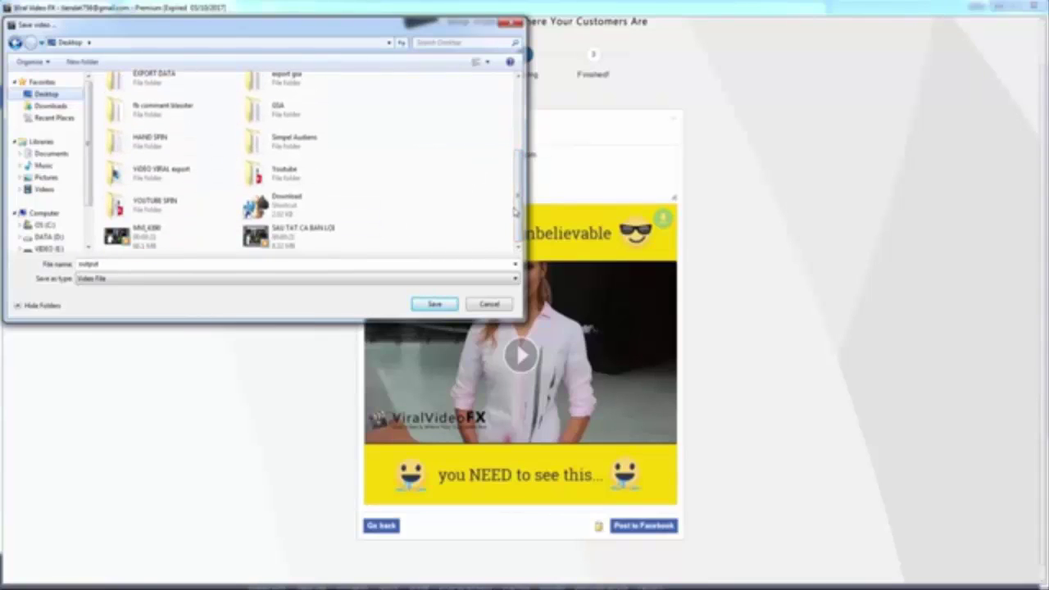
pyautogui.doubleClick(161, 169)
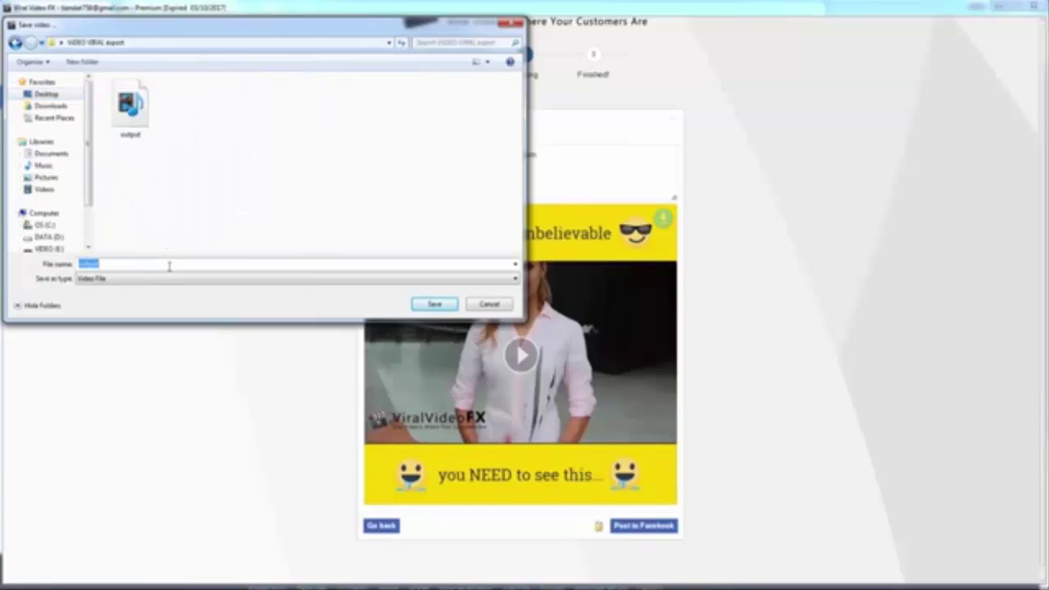
pyautogui.write('trust bag viral vide')
pyautogui.press('Return')
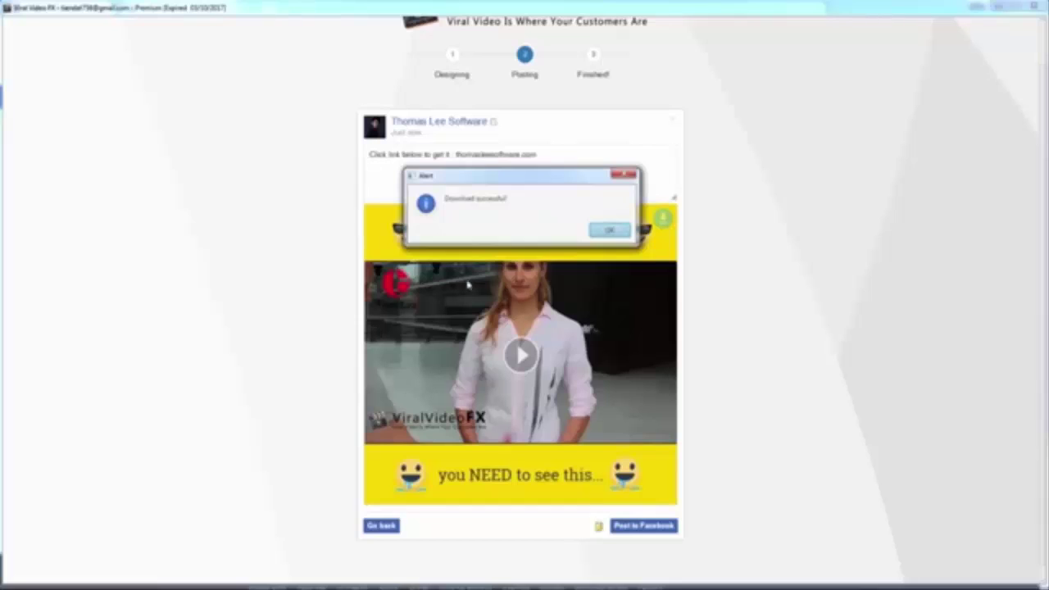
pyautogui.click(608, 232)
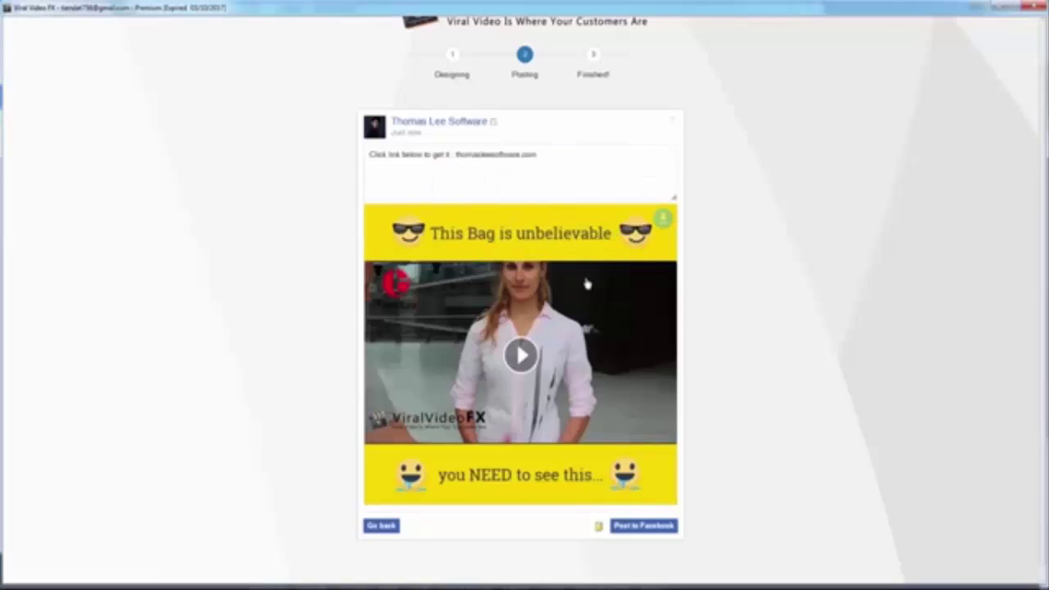
# - Close the Schedule post dialog without scheduling and post the video straight to Facebook
pyautogui.click(599, 530)
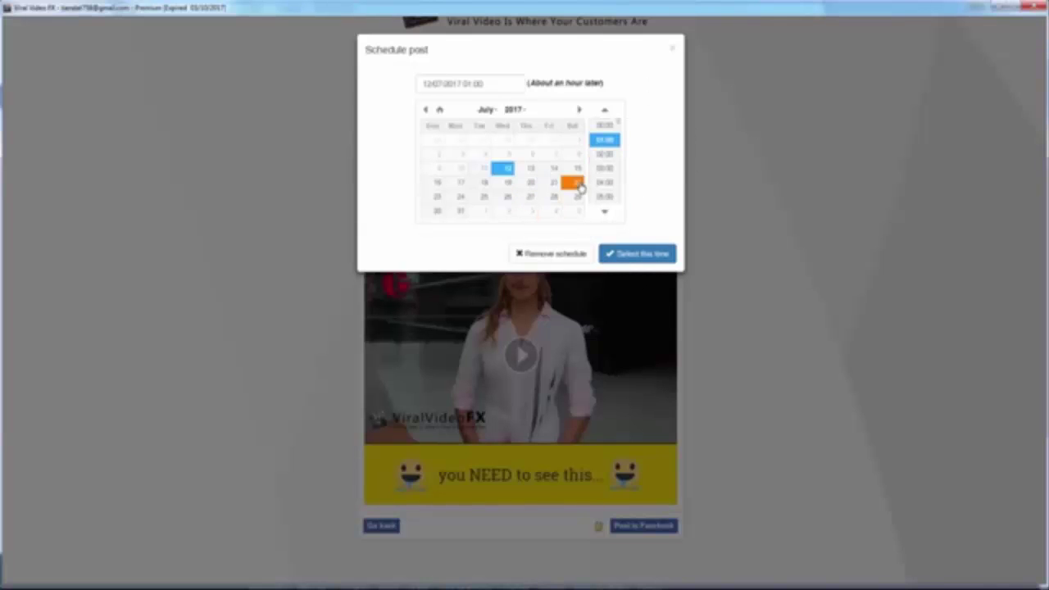
pyautogui.click(672, 53)
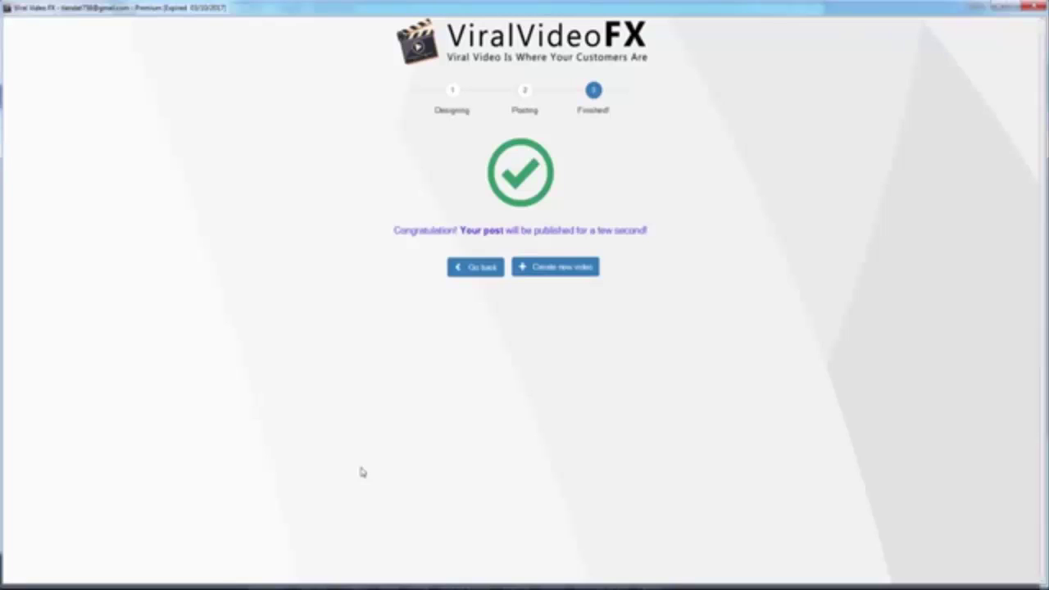
pyautogui.click(487, 233)
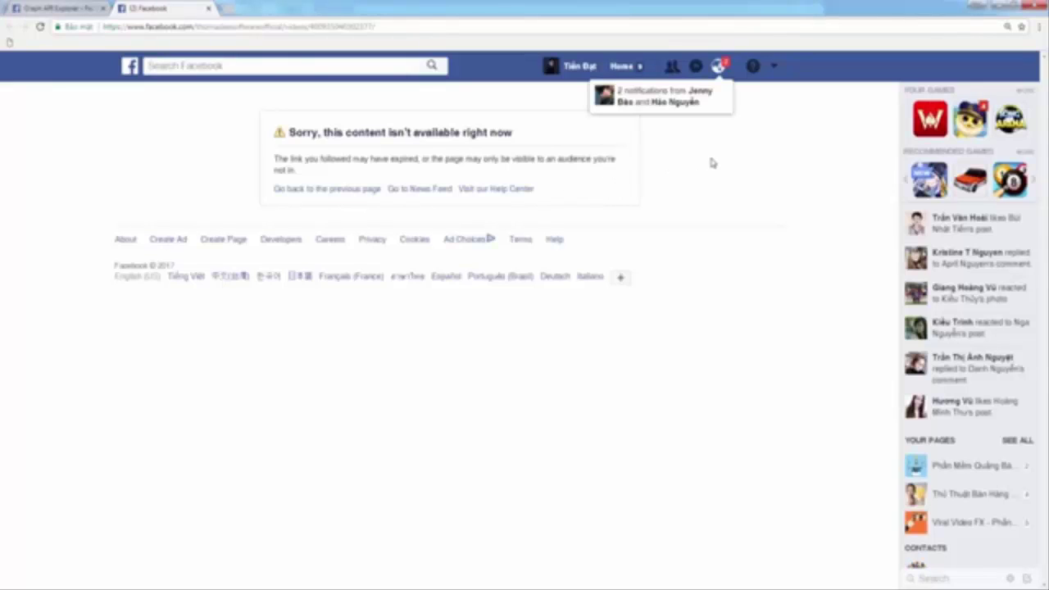
# - Play the newest bag video in the Page's Video Library, then return to the Page home
pyautogui.click(87, 537)
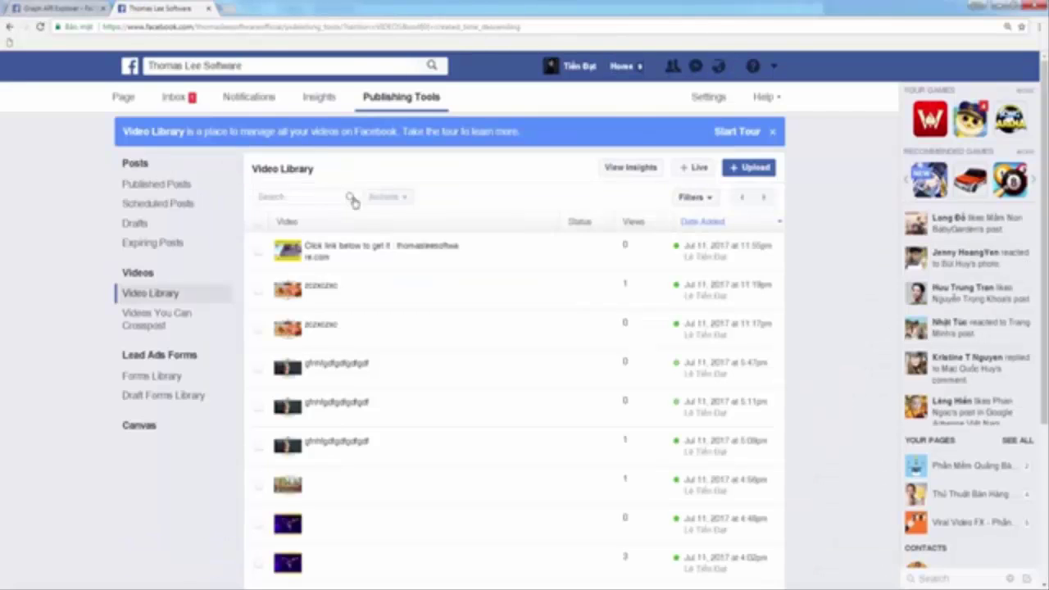
pyautogui.click(378, 257)
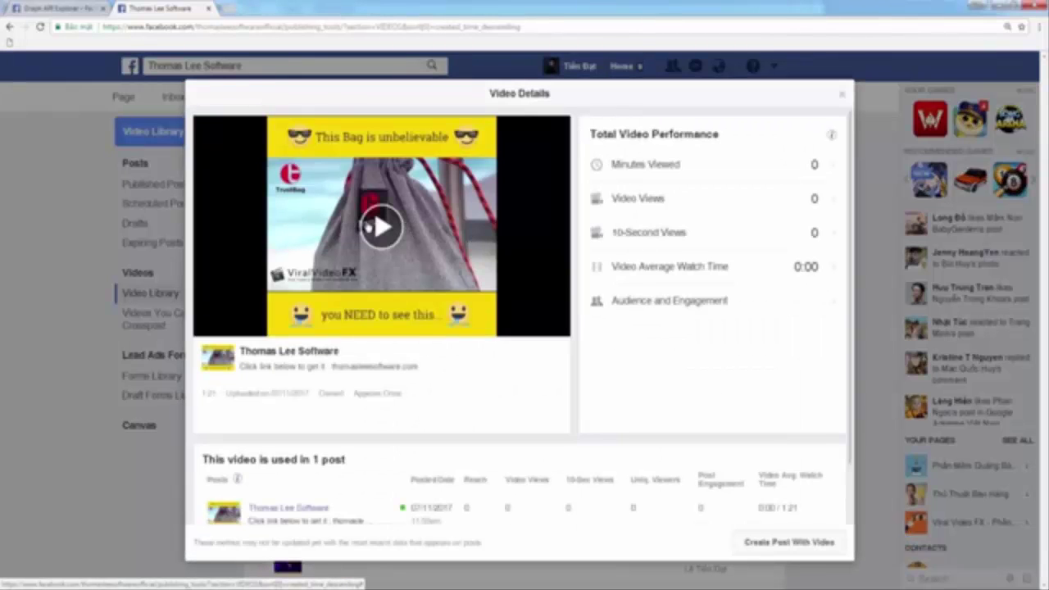
pyautogui.click(366, 229)
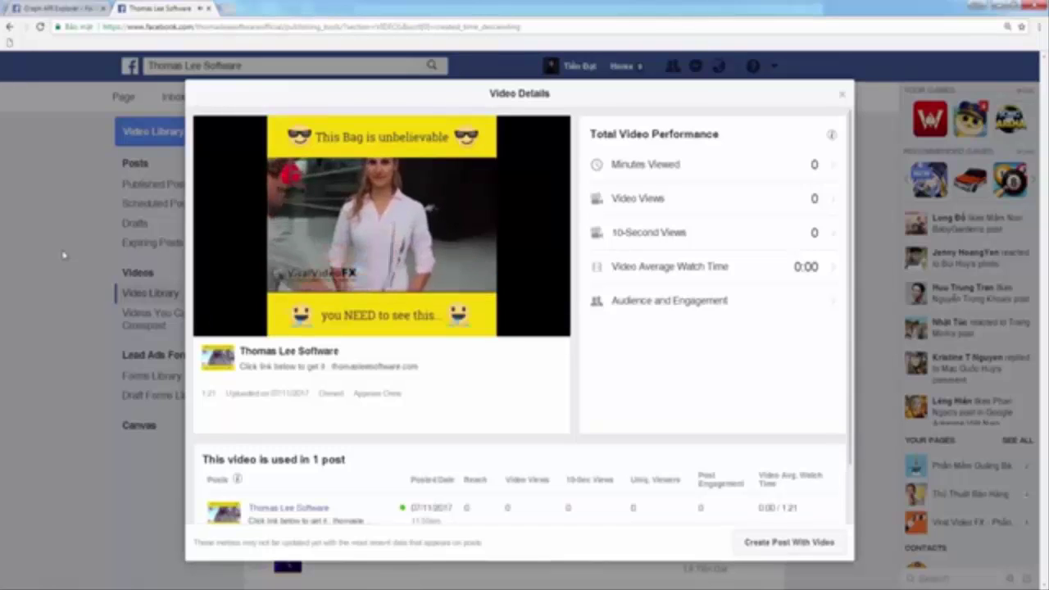
pyautogui.click(66, 253)
pyautogui.click(123, 96)
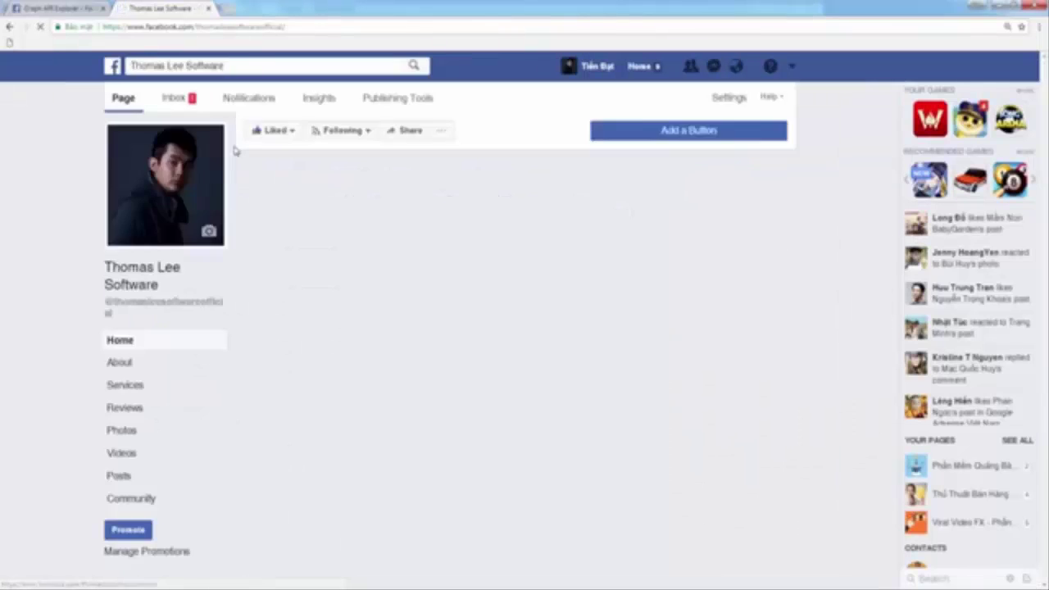
# - Set the TrustBag video in the Page's Posts feed to play in HD
pyautogui.scroll(-10, 472, 329)
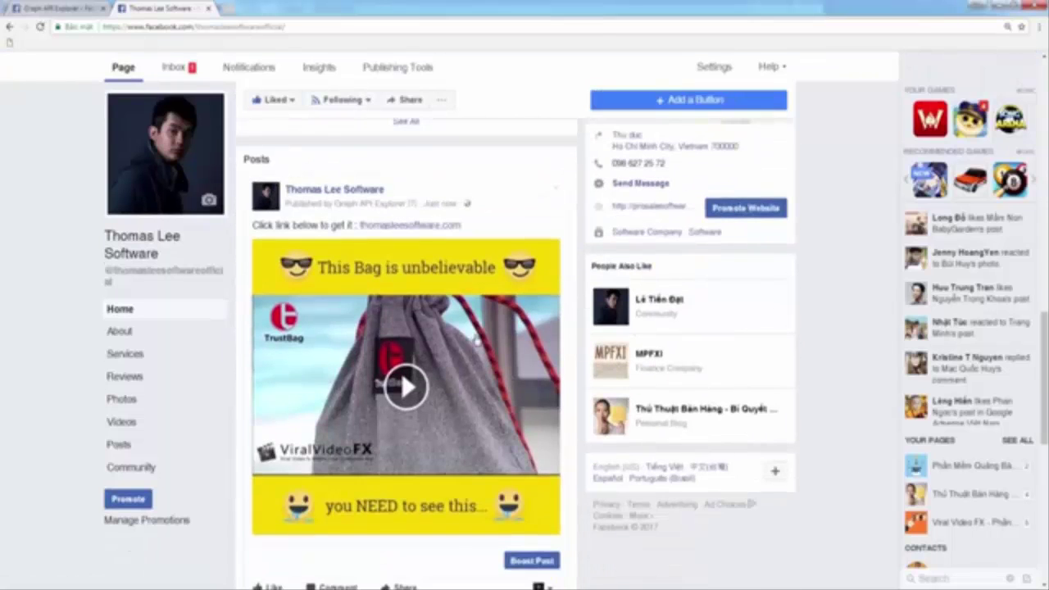
pyautogui.scroll(3, 402, 357)
pyautogui.click(466, 517)
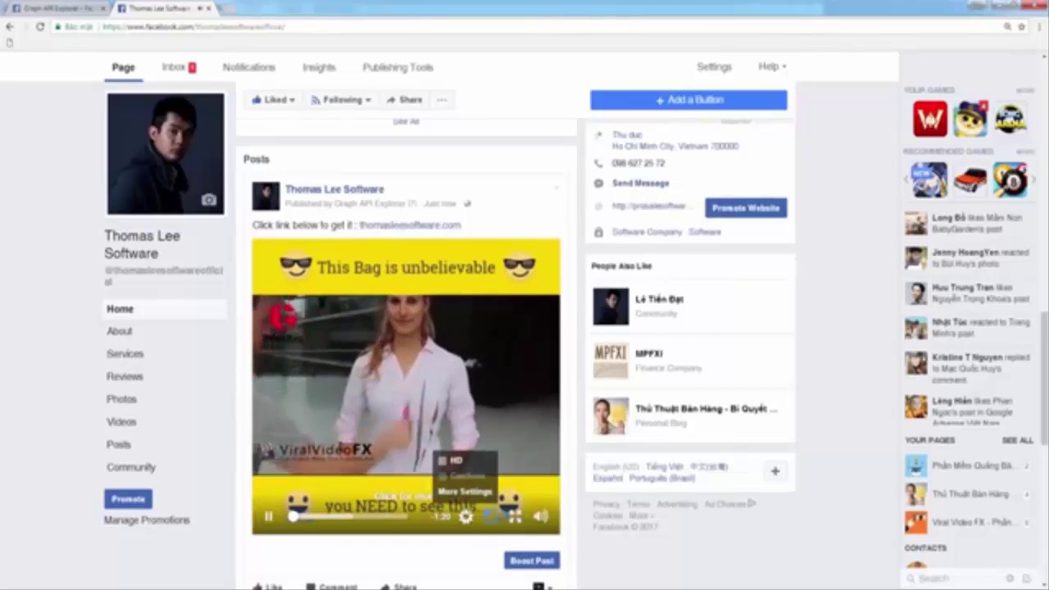
pyautogui.click(455, 462)
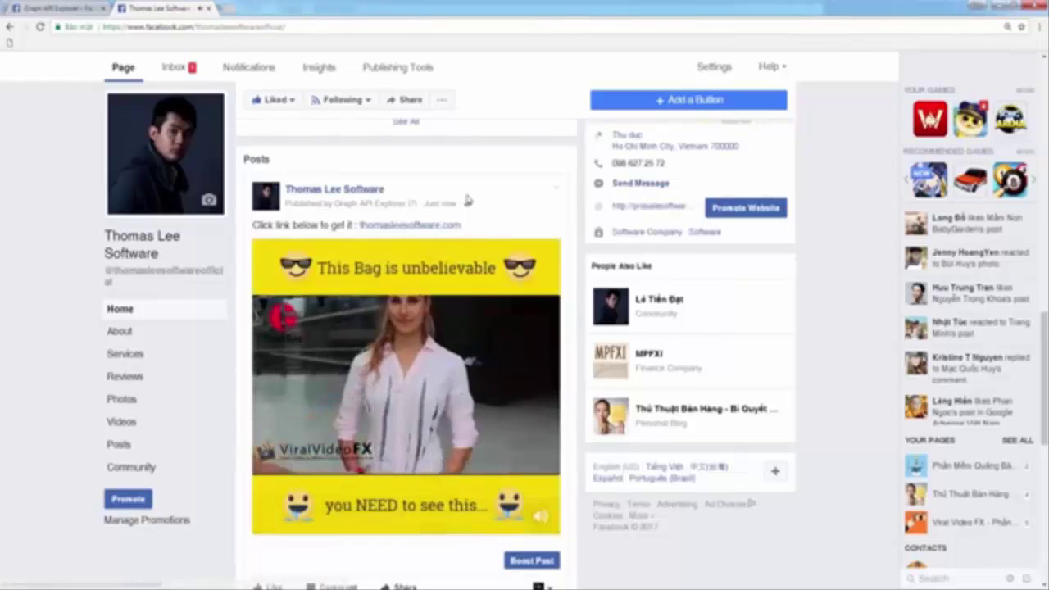